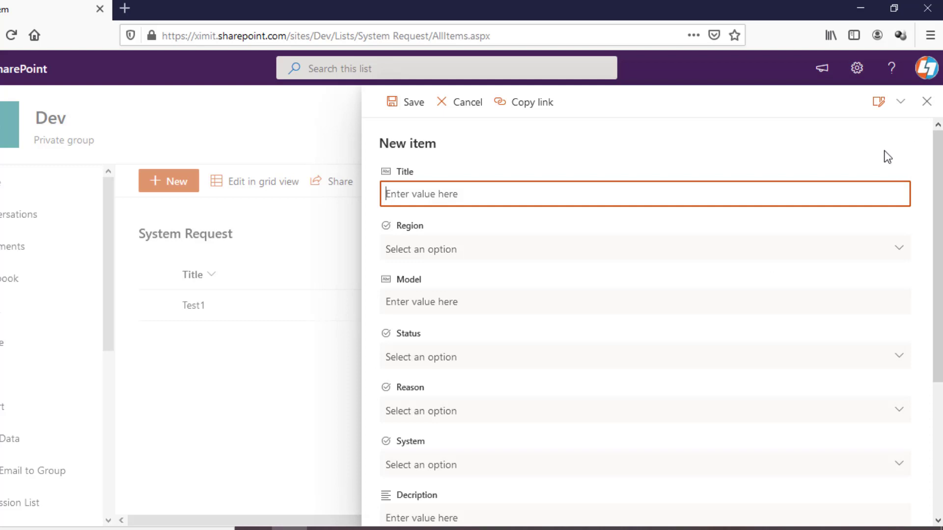
Move the Decription column down below Assigned To in the new item form, save the column order and check the form
{"action": "mouse_move", "coordinate": [938, 246]}
{"action": "left_mouse_down"}
{"action": "mouse_move", "coordinate": [938, 375]}
{"action": "mouse_move", "coordinate": [938, 241]}
{"action": "left_mouse_up"}
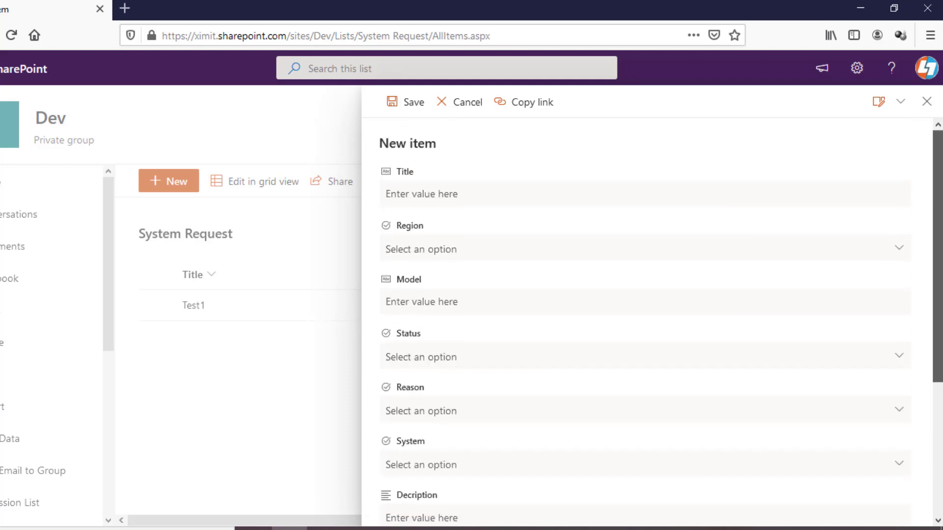
{"action": "left_click", "coordinate": [900, 103]}
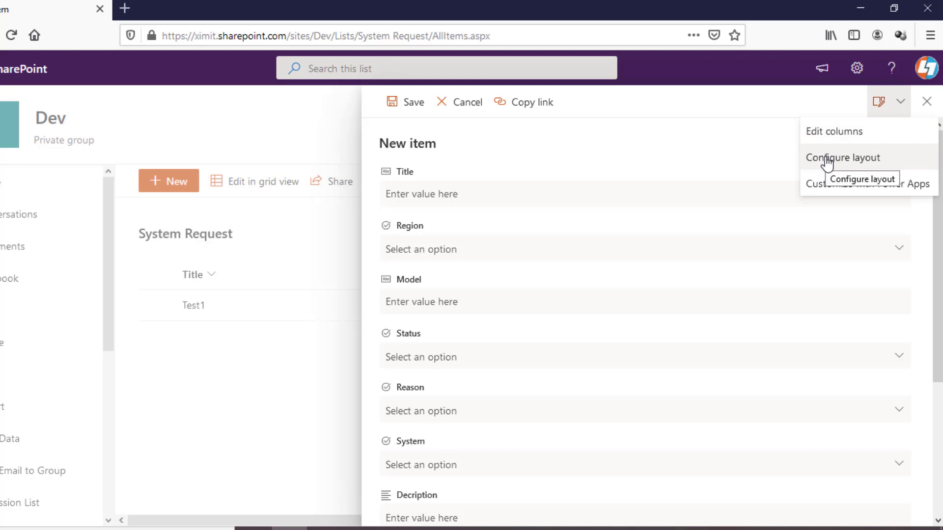
{"action": "scroll", "coordinate": [834, 148], "scroll_direction": "down", "scroll_amount": 1}
{"action": "left_click", "coordinate": [843, 132]}
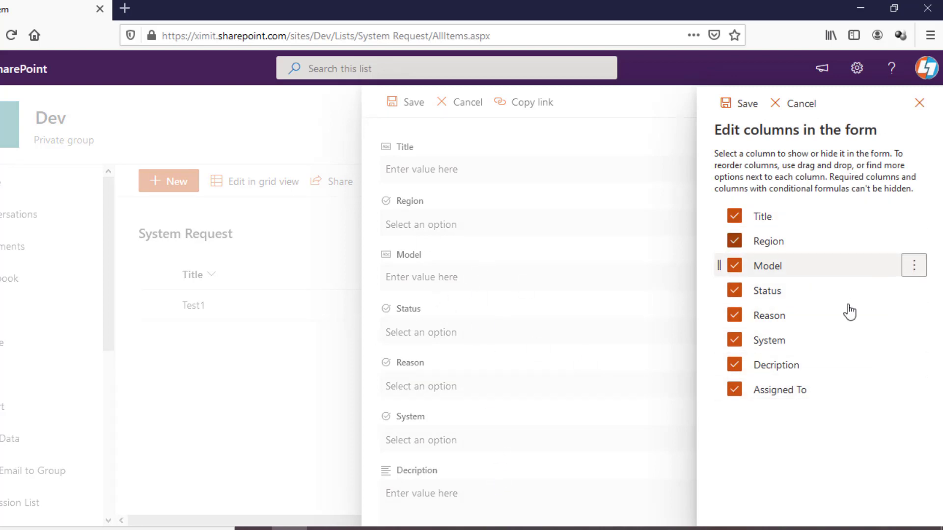
{"action": "left_click", "coordinate": [913, 367]}
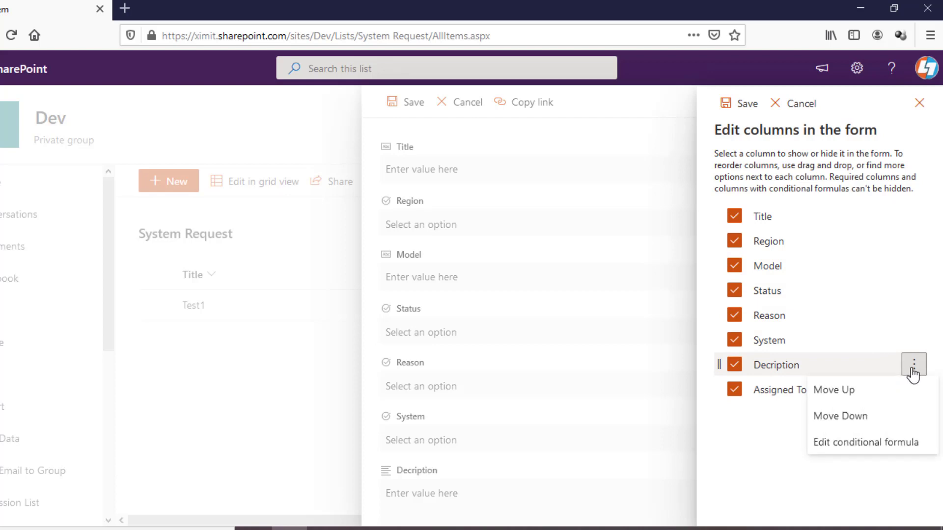
{"action": "left_click", "coordinate": [859, 419]}
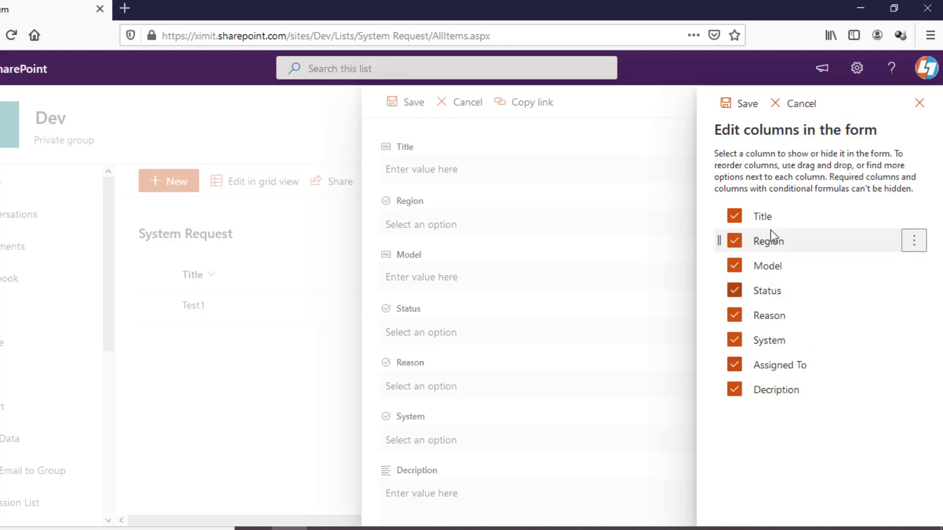
{"action": "left_click", "coordinate": [746, 109]}
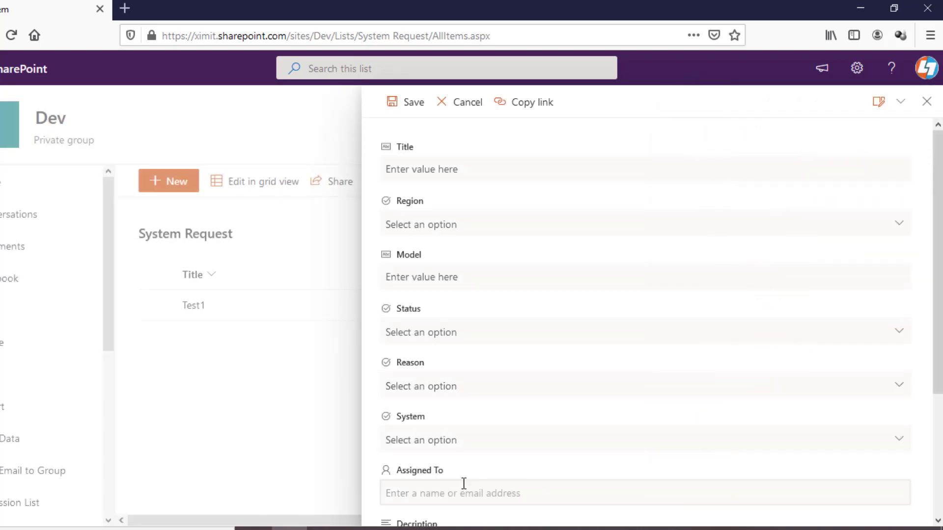
{"action": "left_click_drag", "start_coordinate": [938, 344], "coordinate": [937, 438]}
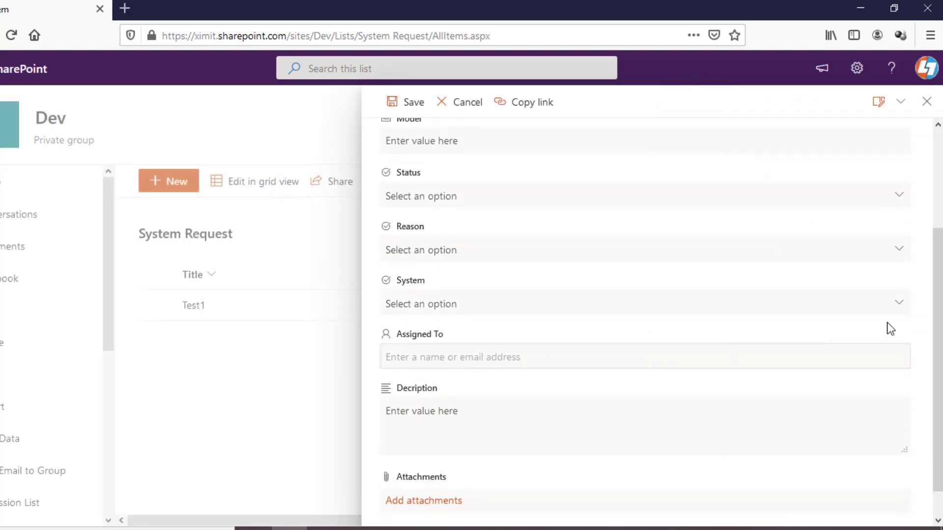
{"action": "left_click", "coordinate": [937, 192]}
Open the conditional formula editor for the Model column and its help article on conditional formulas in a list form
{"action": "left_click", "coordinate": [901, 101]}
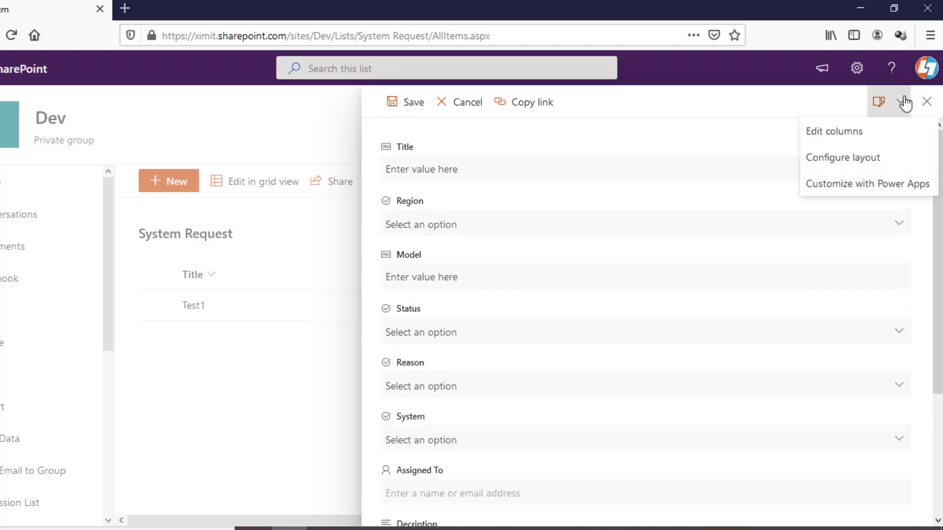
{"action": "left_click", "coordinate": [838, 133]}
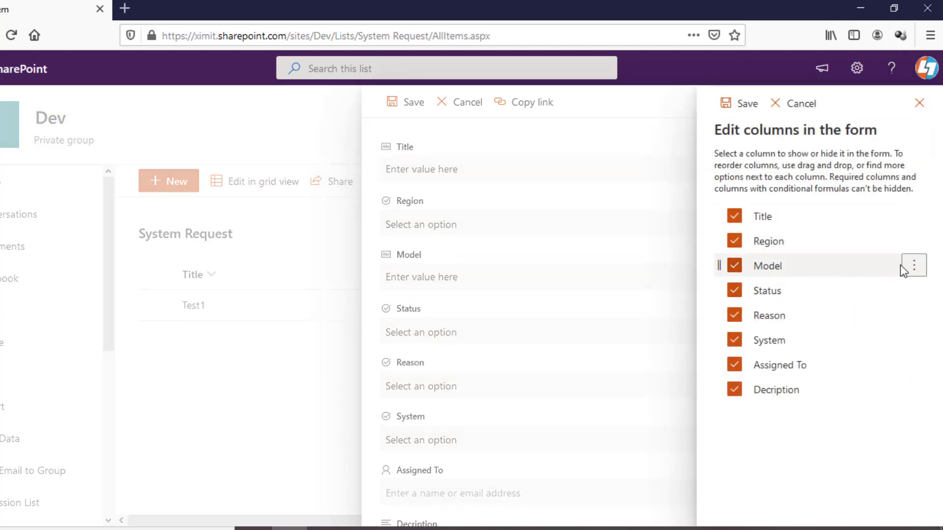
{"action": "left_click", "coordinate": [913, 266]}
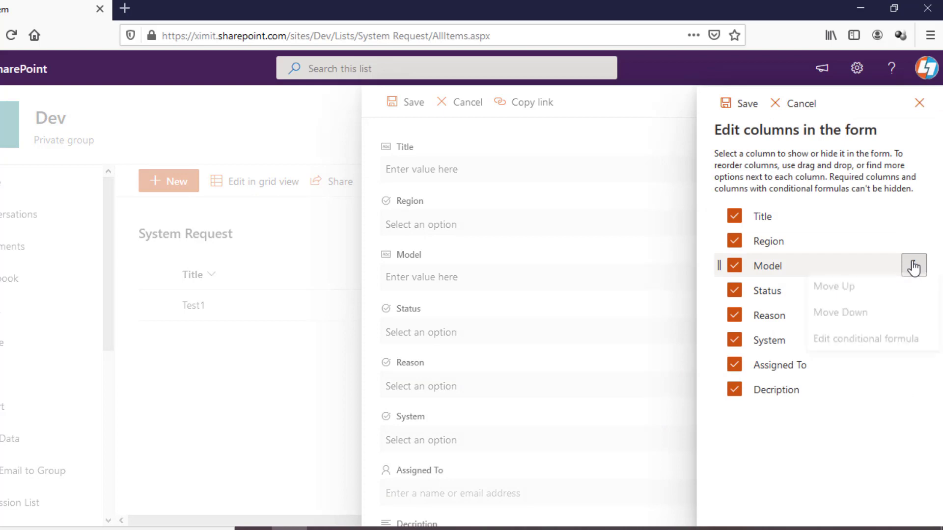
{"action": "left_click", "coordinate": [863, 345]}
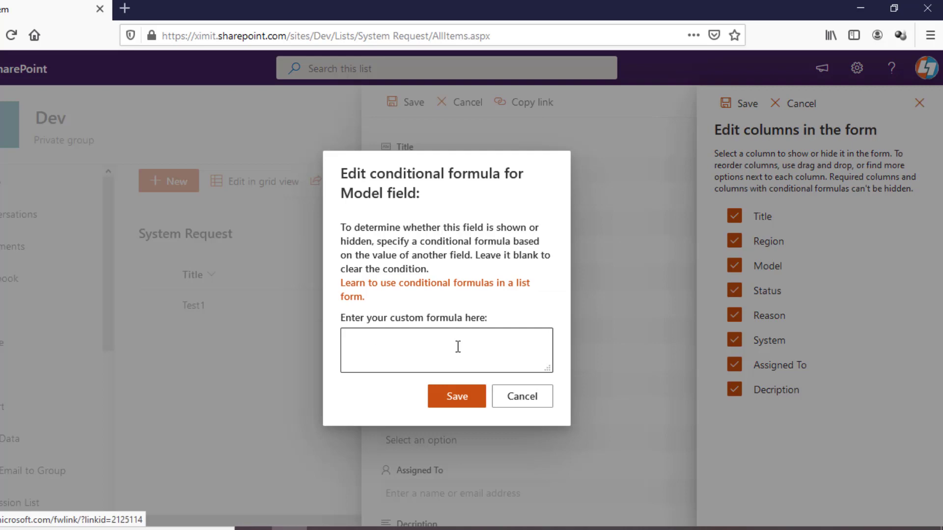
{"action": "left_click", "coordinate": [436, 290]}
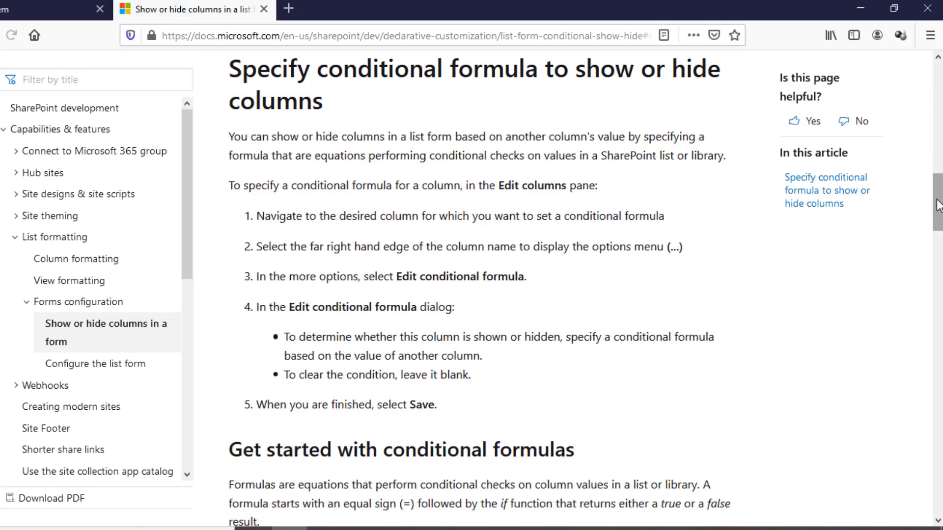
Copy the article's example formula that checks whether the Category column equals Product Management
{"action": "scroll", "coordinate": [940, 230], "scroll_direction": "down", "scroll_amount": 4}
{"action": "scroll", "coordinate": [940, 230], "scroll_direction": "down", "scroll_amount": 2}
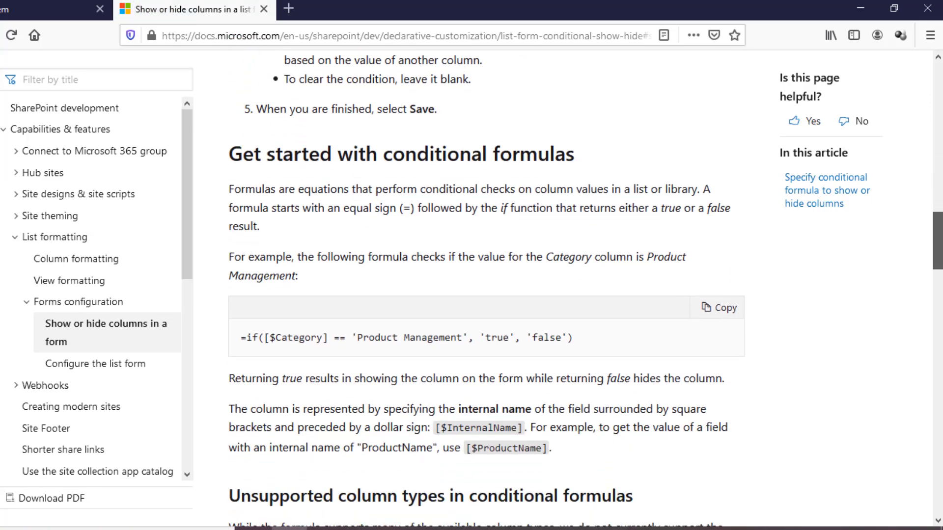
{"action": "left_click_drag", "start_coordinate": [256, 339], "coordinate": [730, 315]}
{"action": "left_click", "coordinate": [726, 304]}
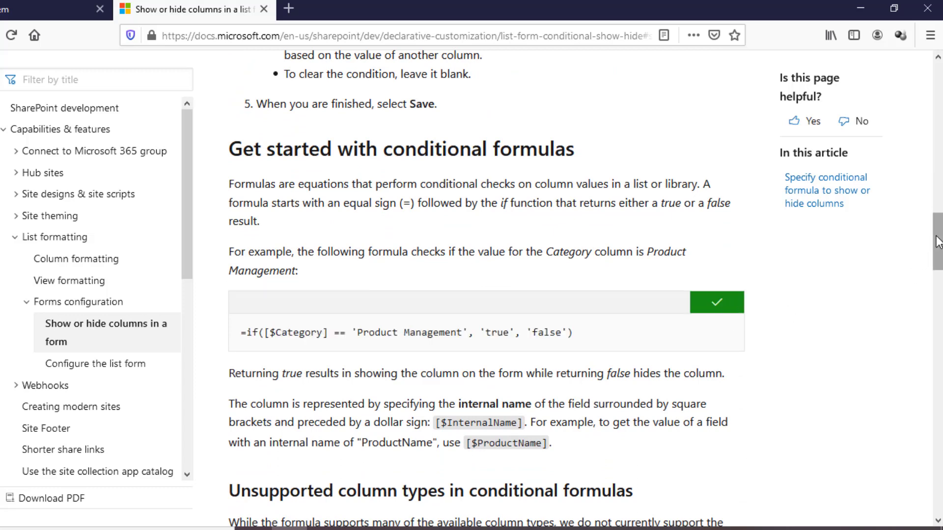
Review the unsupported column types and formula reference, and return to the form, leaving the Model formula and column editing without saving
{"action": "scroll", "coordinate": [935, 255], "scroll_direction": "down", "scroll_amount": 7}
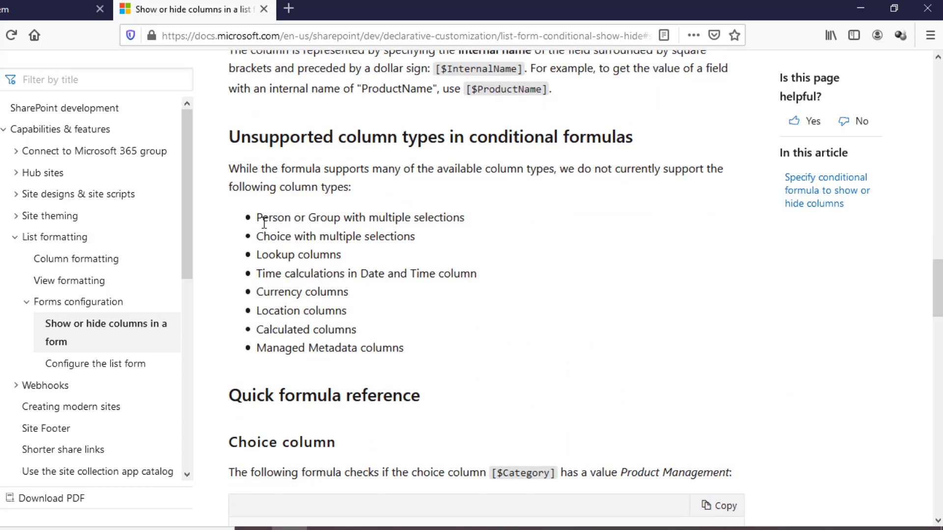
{"action": "left_click_drag", "start_coordinate": [263, 216], "coordinate": [400, 347]}
{"action": "scroll", "coordinate": [938, 285], "scroll_direction": "down", "scroll_amount": 8}
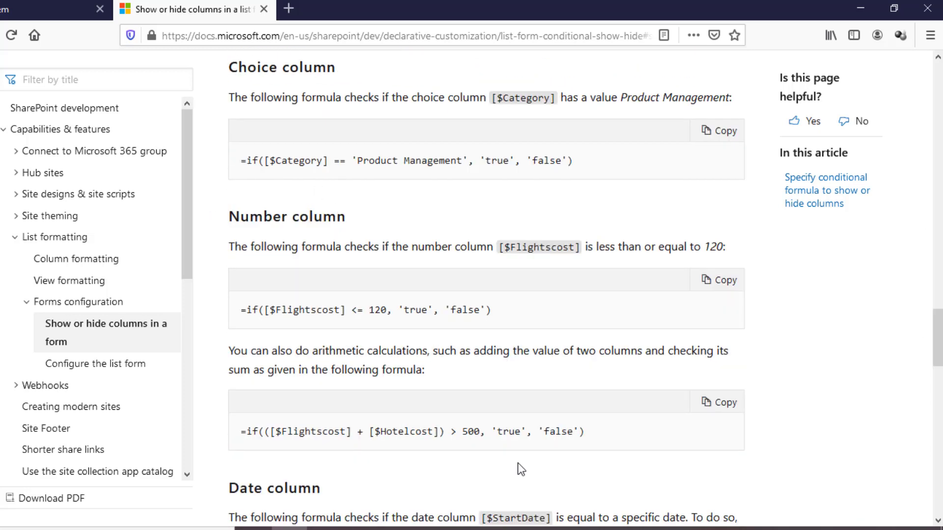
{"action": "left_click_drag", "start_coordinate": [939, 329], "coordinate": [939, 287]}
{"action": "left_click", "coordinate": [46, 13]}
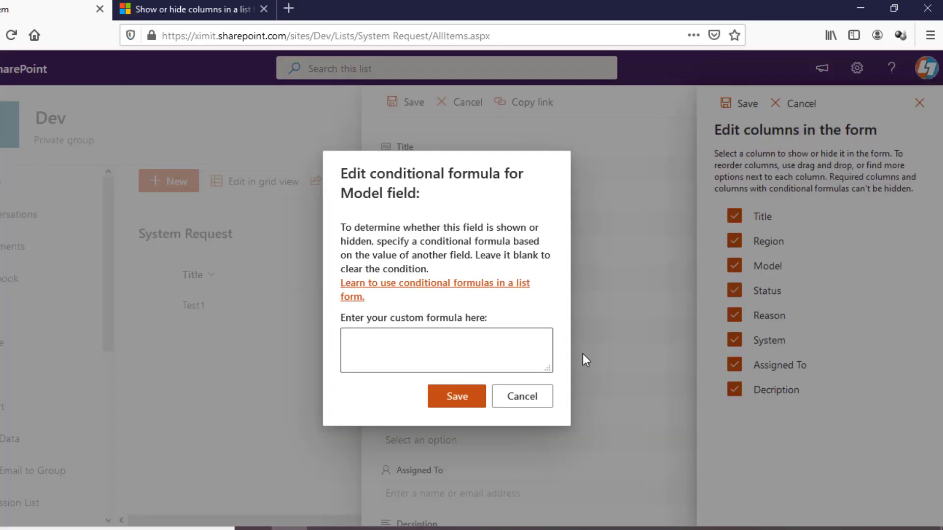
{"action": "left_click", "coordinate": [532, 404]}
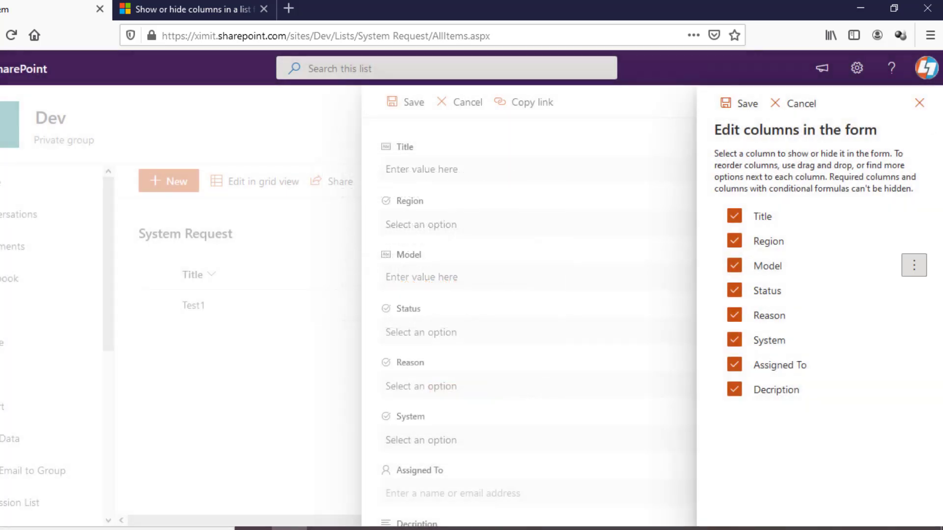
{"action": "left_click", "coordinate": [920, 103]}
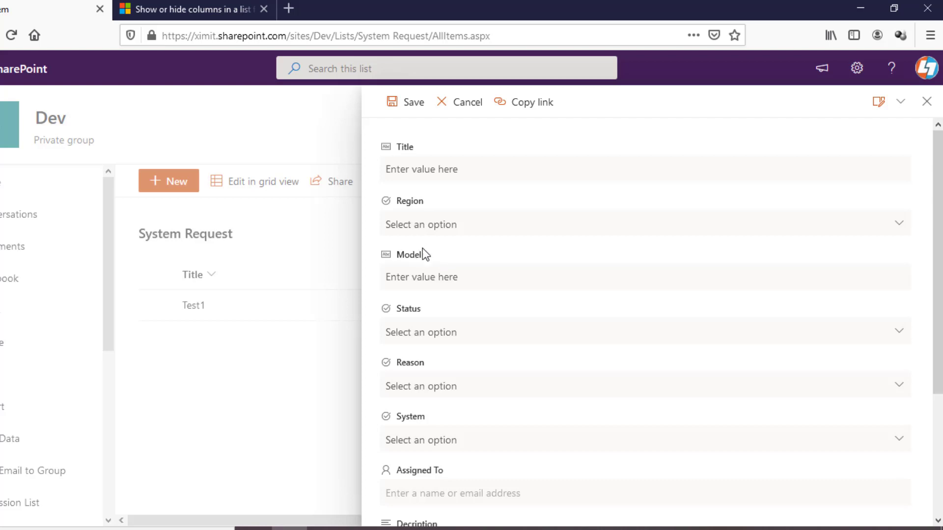
Set the new item's Region to Asia and open the conditional formula editor for the Model column
{"action": "left_click", "coordinate": [444, 224]}
{"action": "left_click", "coordinate": [416, 272]}
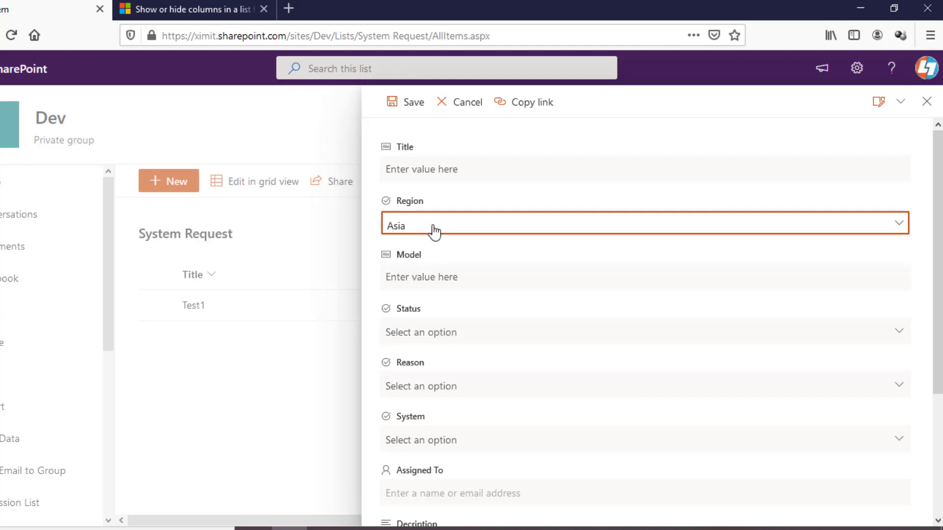
{"action": "left_click", "coordinate": [901, 102]}
{"action": "left_click", "coordinate": [851, 131]}
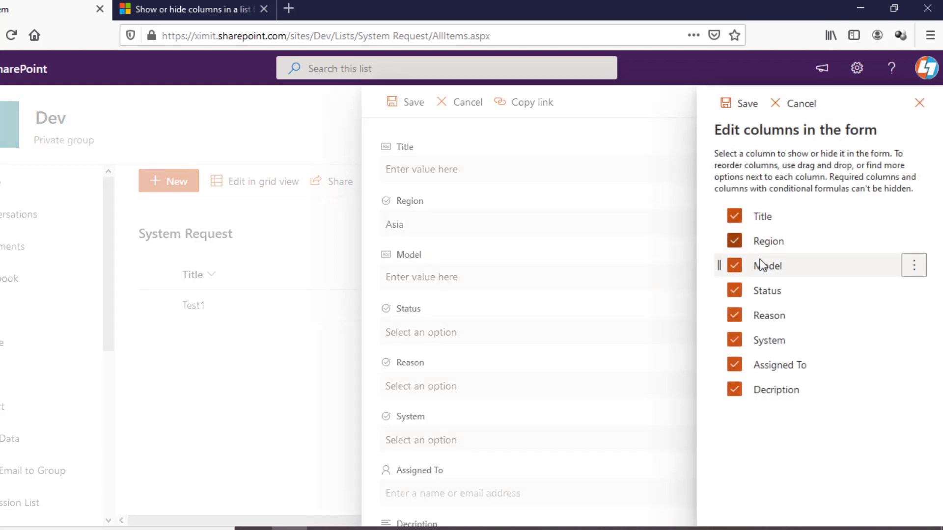
{"action": "mouse_move", "coordinate": [864, 269]}
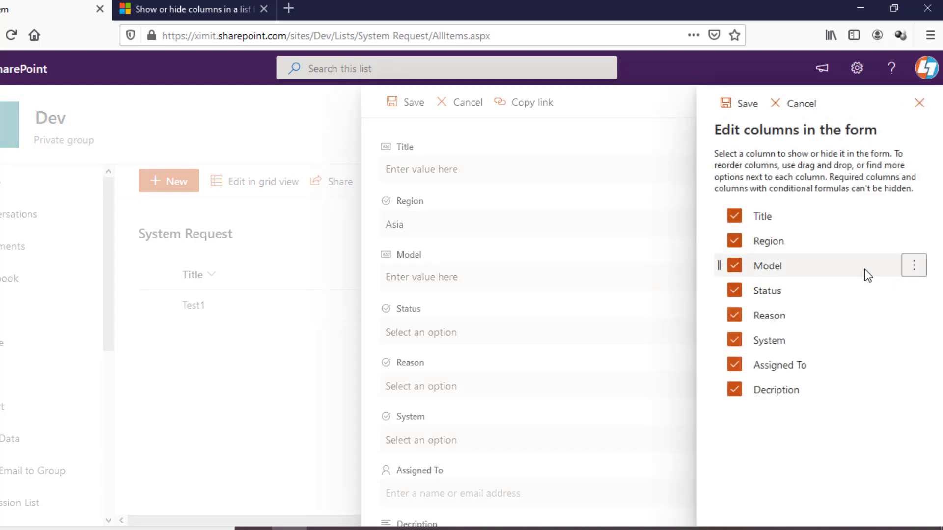
{"action": "left_click", "coordinate": [913, 267]}
{"action": "left_click", "coordinate": [856, 345]}
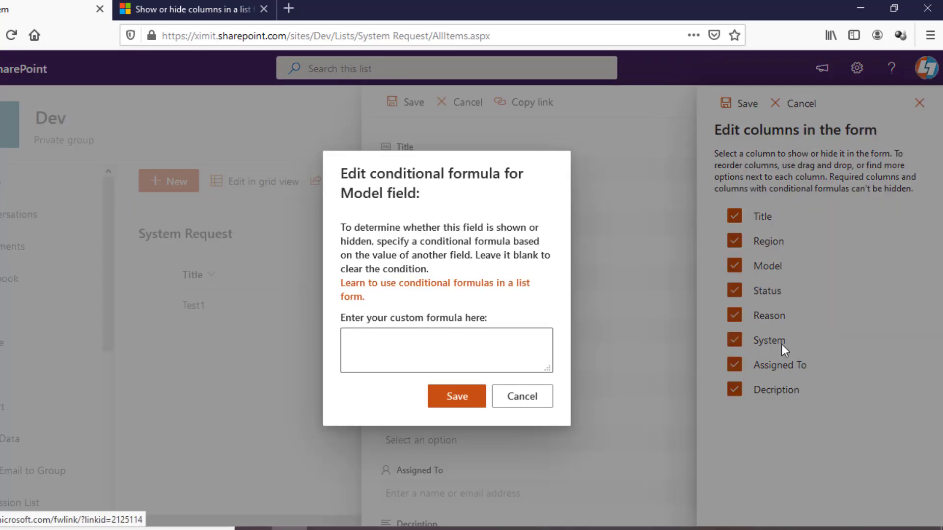
Paste the copied example as the Model field's conditional formula and replace Category with Region
{"action": "left_click", "coordinate": [396, 342]}
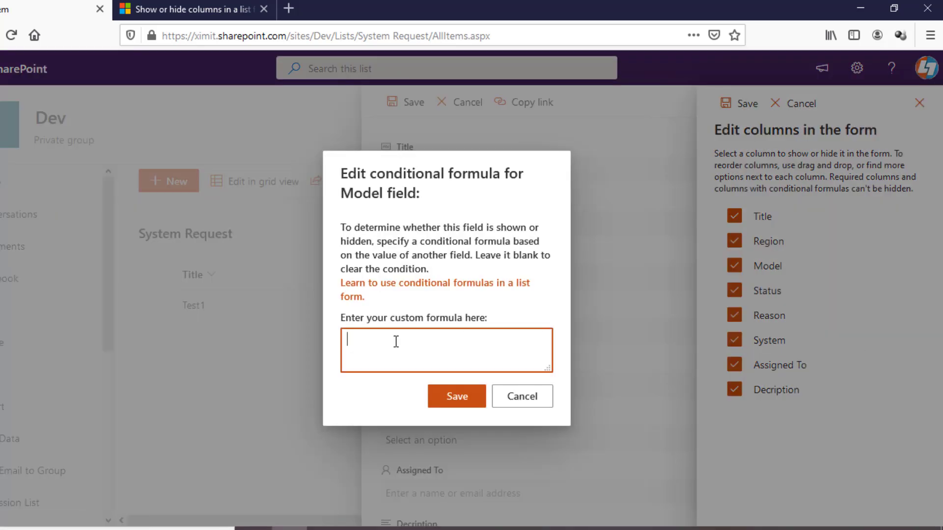
{"action": "key", "text": "ctrl+v"}
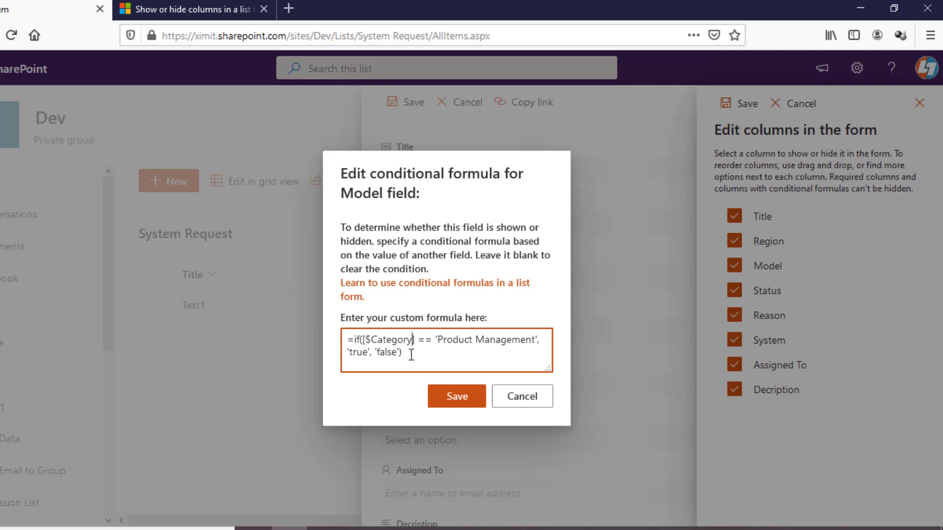
{"action": "key", "text": "ctrl+shift+Left"}
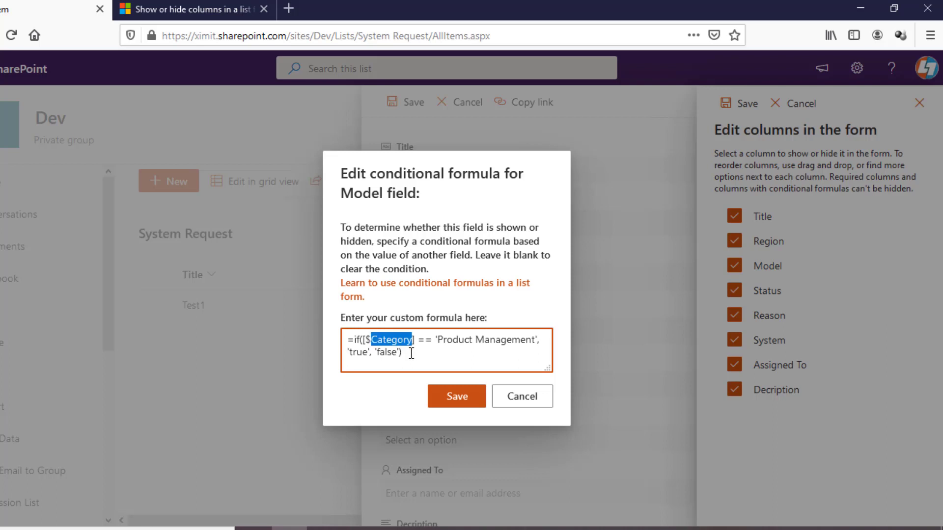
{"action": "key", "text": "BackSpace"}
{"action": "type", "text": "Region"}
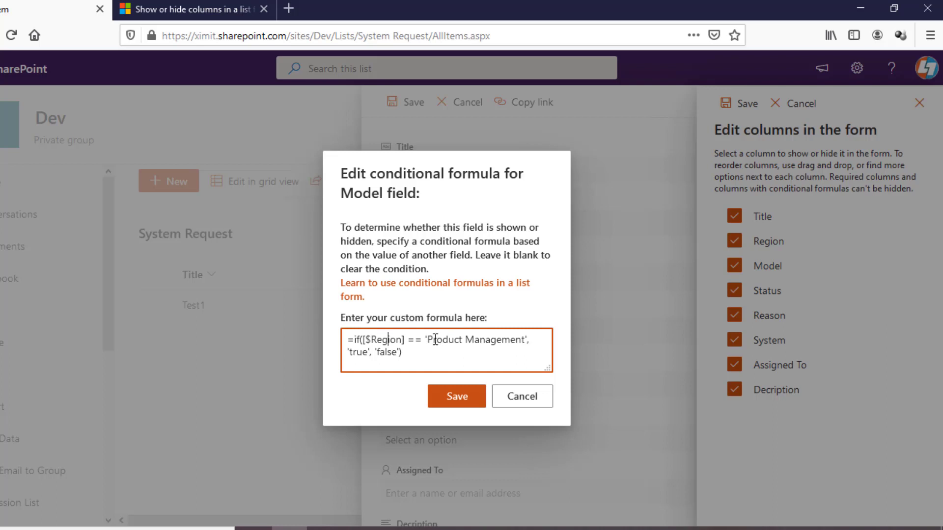
Replace Product Management with Asia in the Model field's formula, and save both the formula and the form columns
{"action": "key", "text": "Left"}
{"action": "key", "text": "ctrl+shift+Right"}
{"action": "key", "text": "ctrl+shift+Right"}
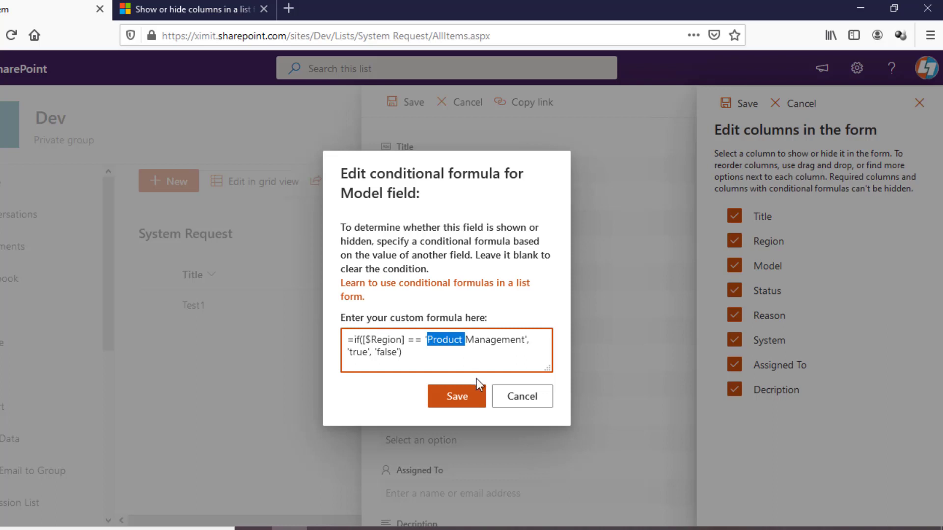
{"action": "key", "text": "shift+Left"}
{"action": "key", "text": "shift+Left"}
{"action": "key", "text": "shift+Left"}
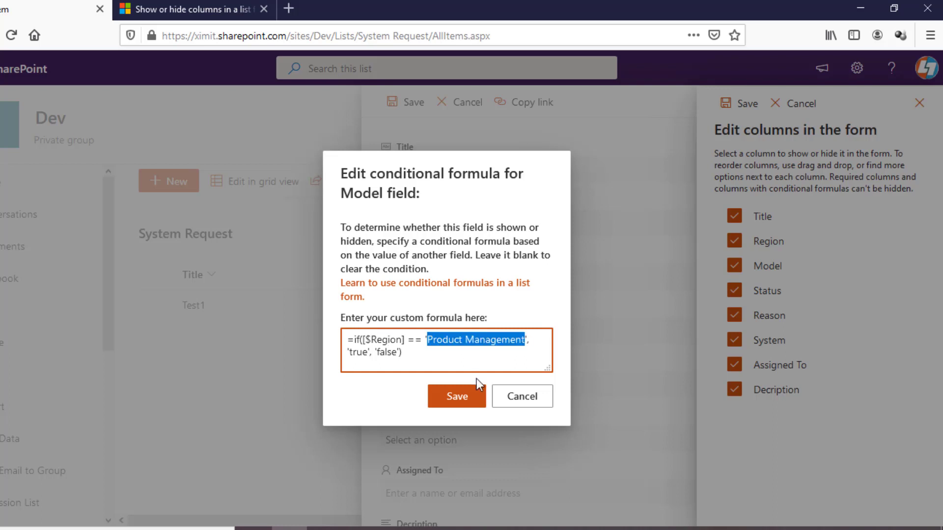
{"action": "key", "text": "BackSpace"}
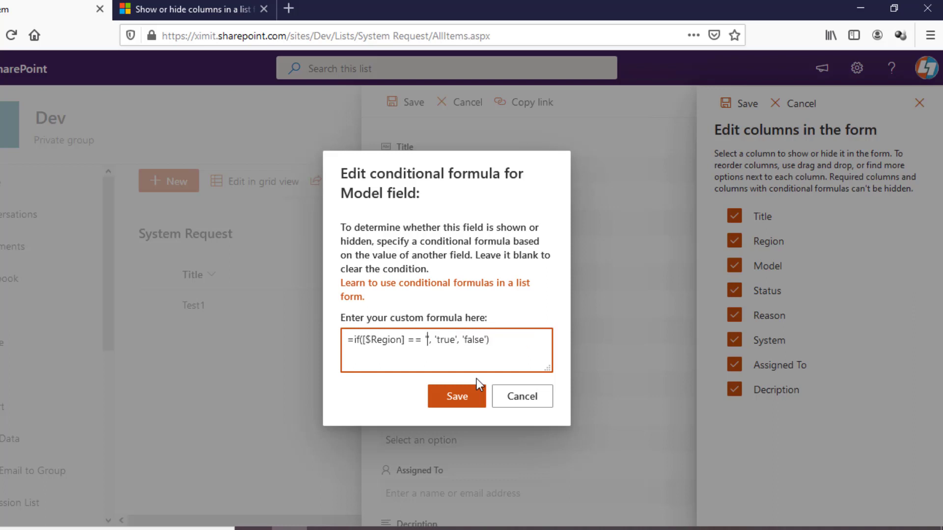
{"action": "type", "text": "Asia"}
{"action": "left_click", "coordinate": [470, 398]}
{"action": "left_click", "coordinate": [746, 104]}
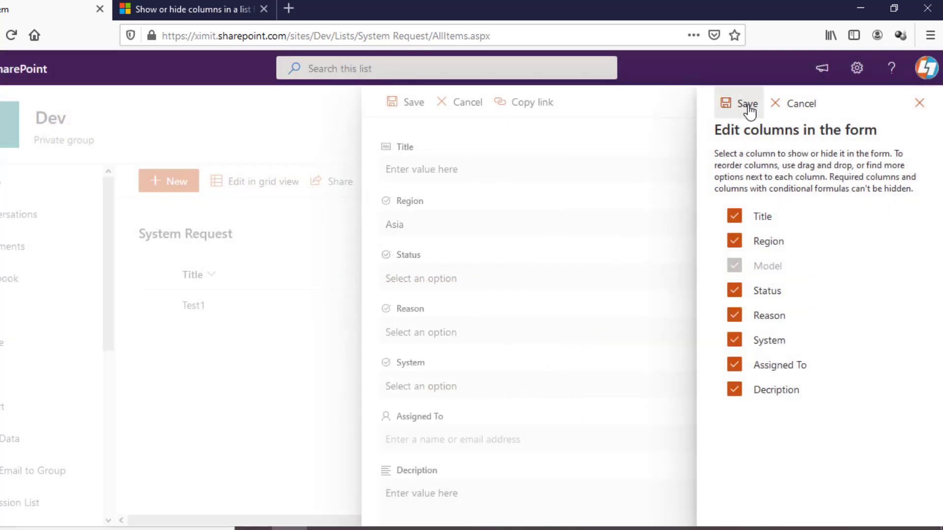
Test the Model field's condition by setting Region to EMEA, Asia and finally Americas
{"action": "left_click", "coordinate": [518, 226]}
{"action": "left_click", "coordinate": [434, 301]}
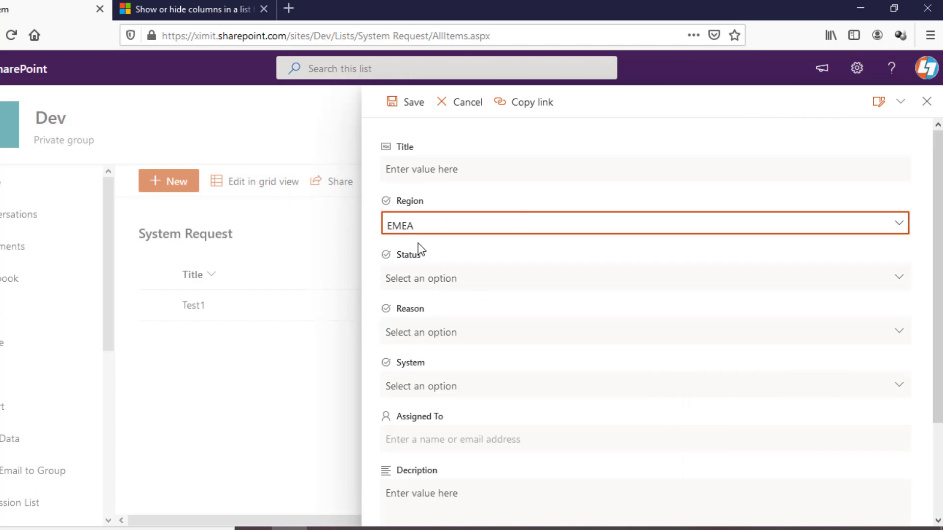
{"action": "left_click", "coordinate": [447, 230]}
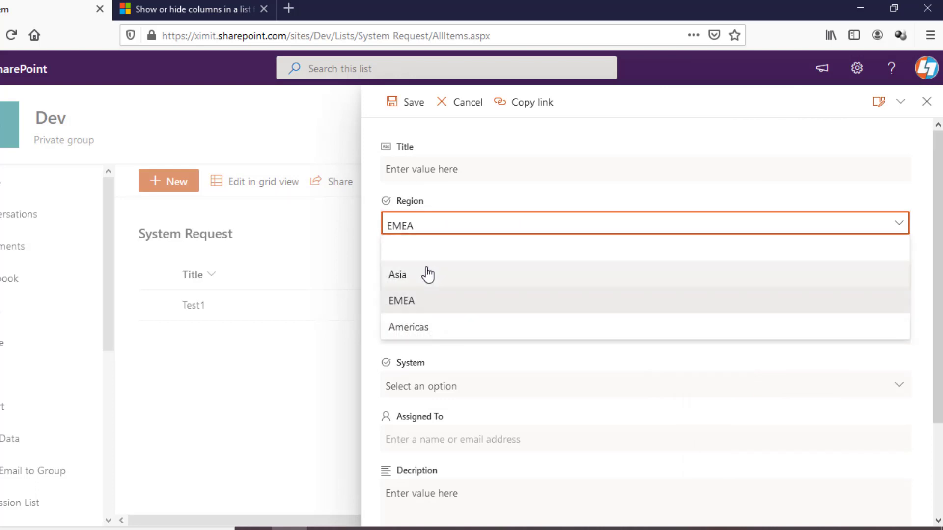
{"action": "left_click", "coordinate": [427, 274]}
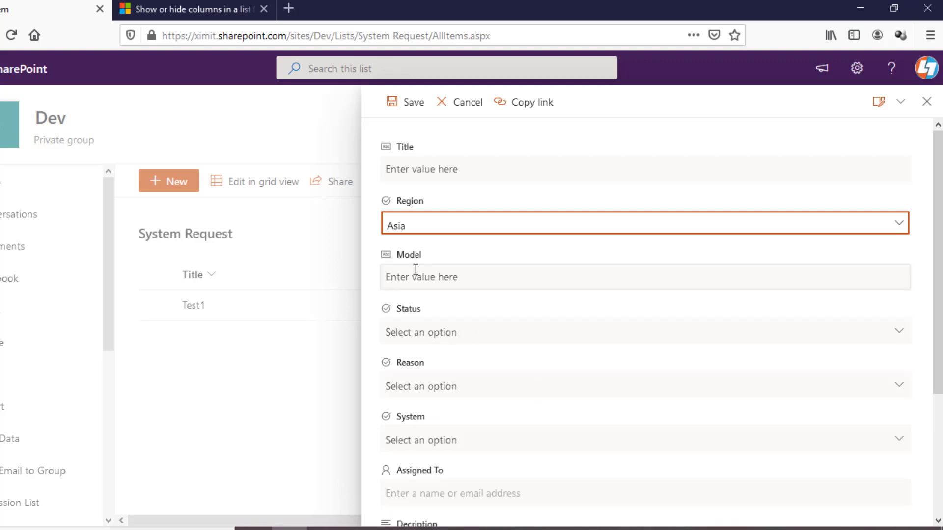
{"action": "left_click", "coordinate": [438, 225]}
{"action": "left_click", "coordinate": [430, 330]}
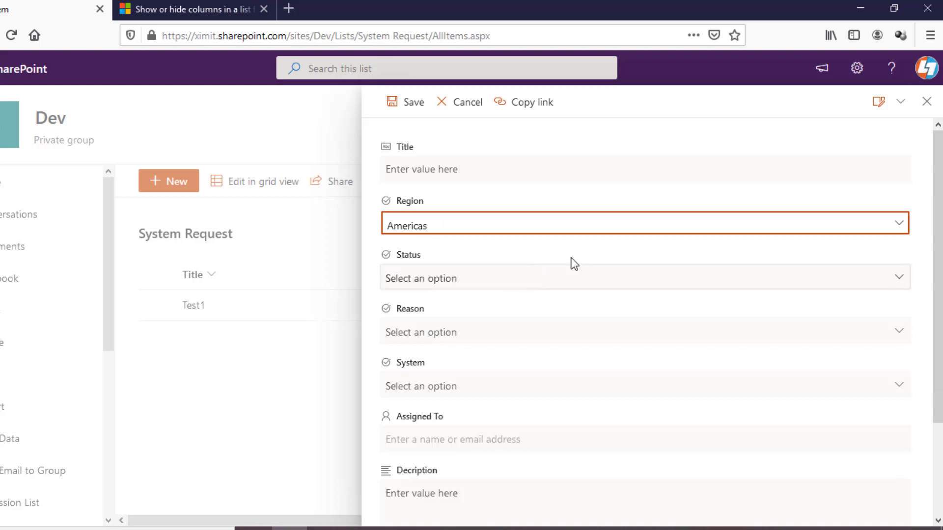
Open the new item form's layout configuration and look over the formatting targets and the form's sections
{"action": "left_click", "coordinate": [900, 110]}
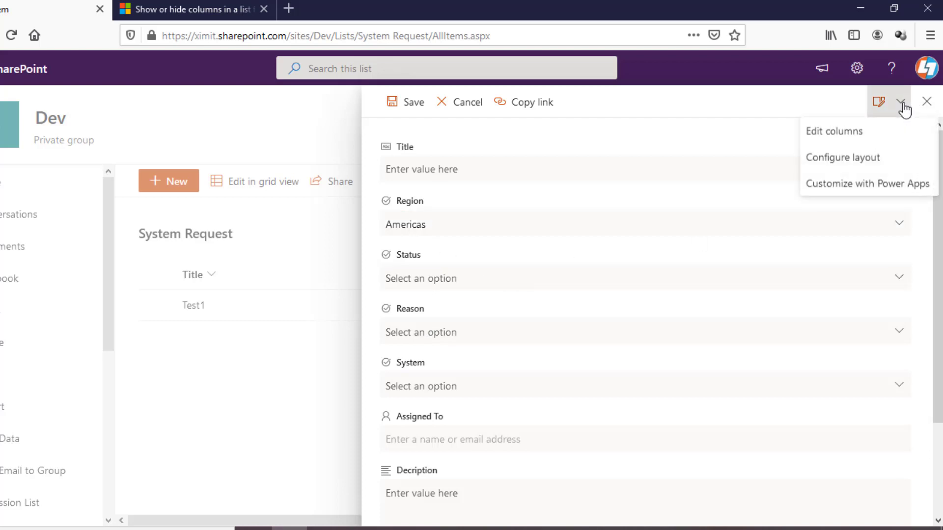
{"action": "left_click", "coordinate": [839, 160]}
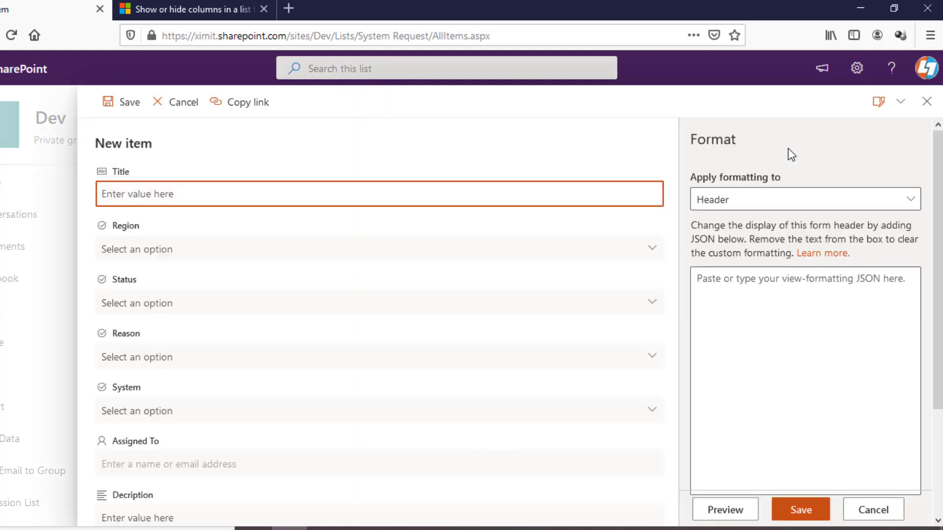
{"action": "left_click", "coordinate": [777, 203]}
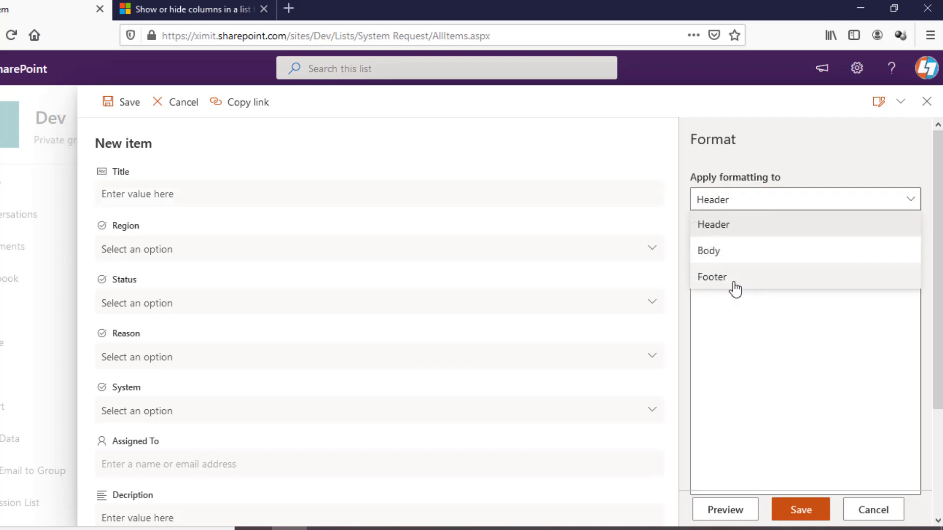
{"action": "left_click", "coordinate": [778, 156]}
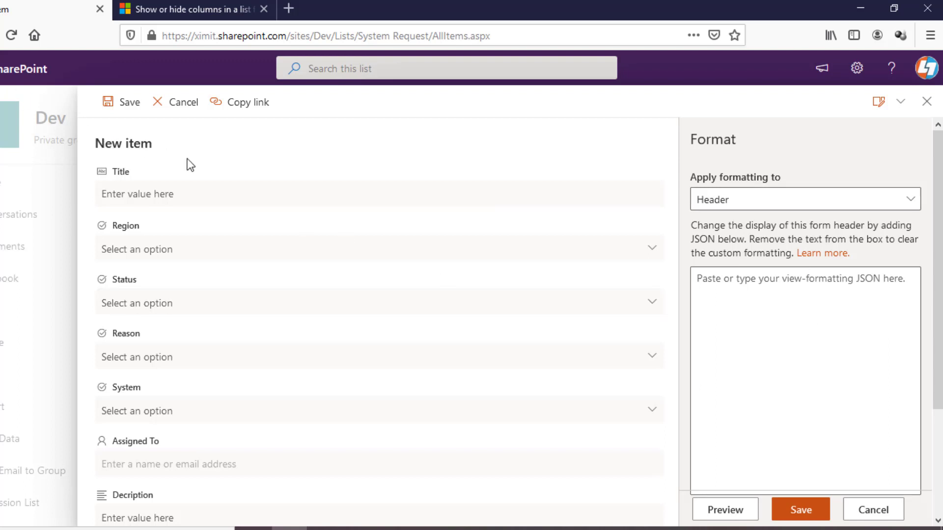
{"action": "scroll", "coordinate": [341, 435], "scroll_direction": "down", "scroll_amount": 3}
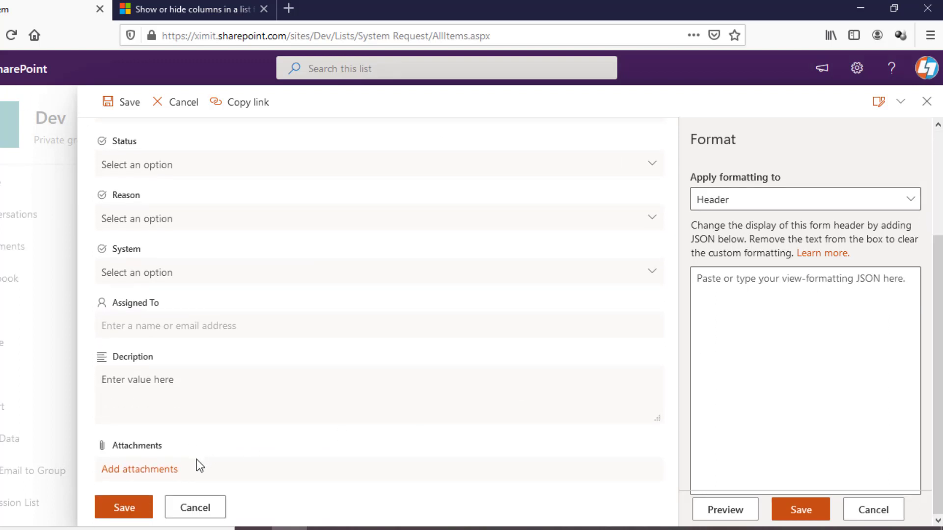
{"action": "scroll", "coordinate": [663, 324], "scroll_direction": "up", "scroll_amount": 3}
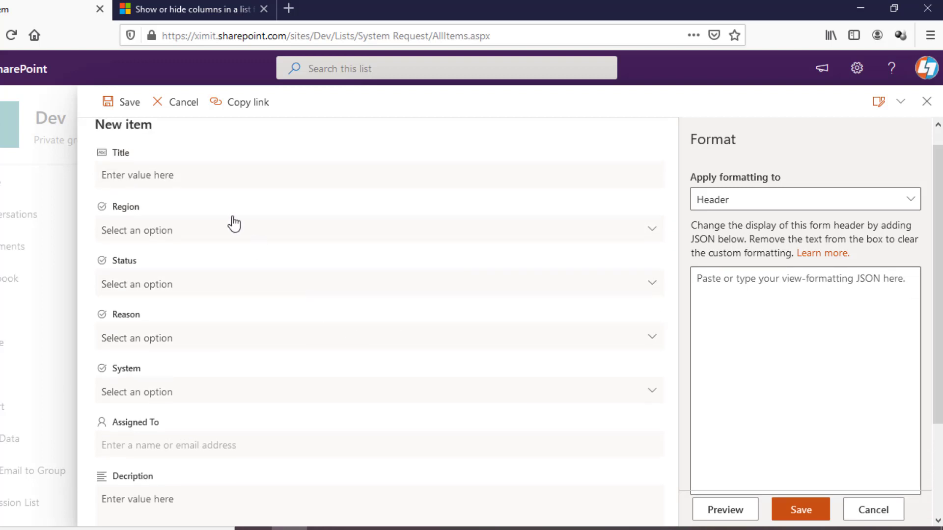
Open the documentation on configuring the list form in place of the old article and copy the custom header JSON example
{"action": "left_click", "coordinate": [813, 253]}
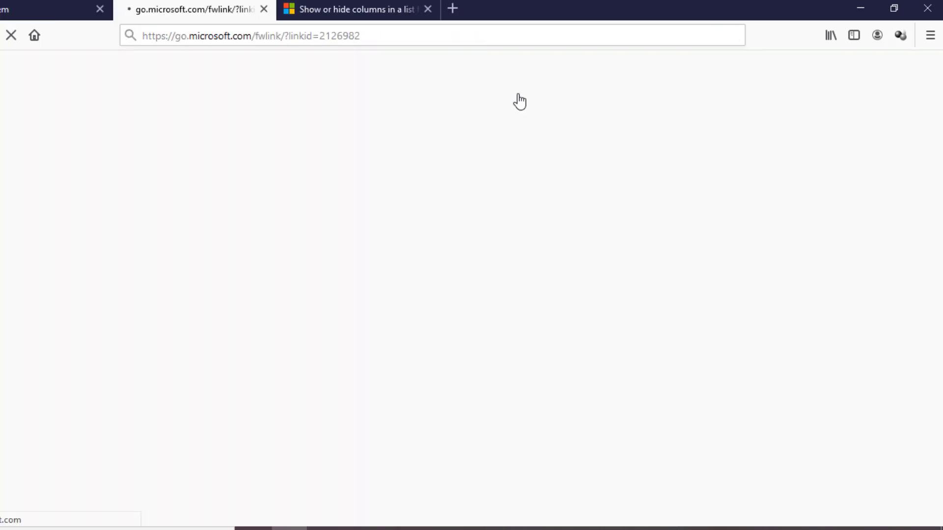
{"action": "left_click", "coordinate": [427, 9]}
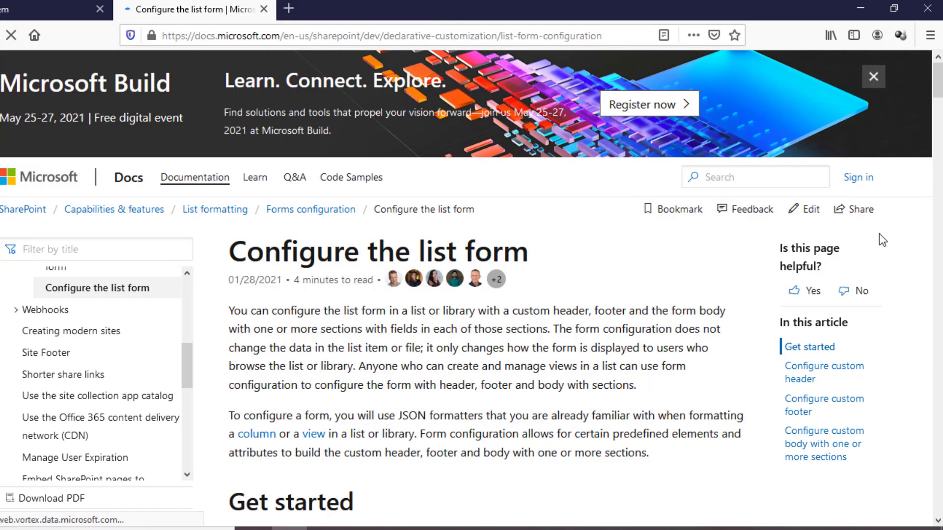
{"action": "scroll", "coordinate": [939, 89], "scroll_direction": "down", "scroll_amount": 10}
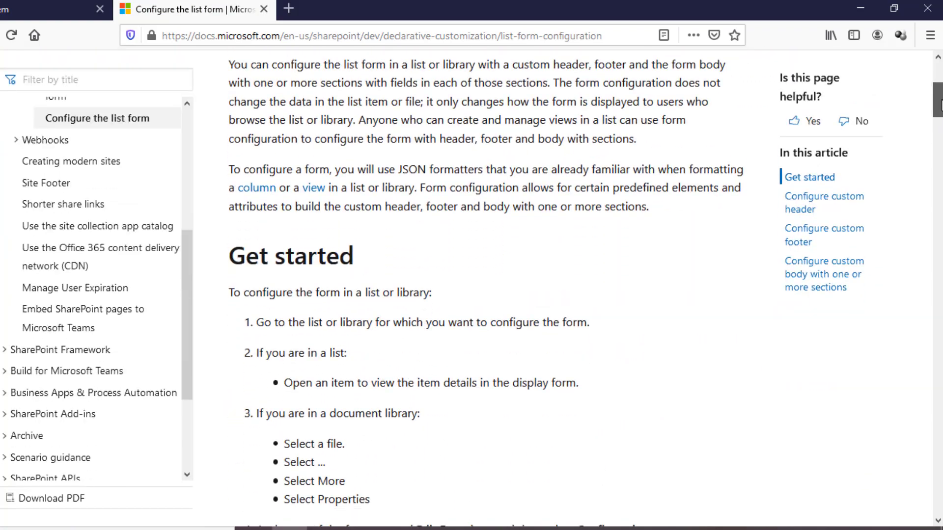
{"action": "scroll", "coordinate": [584, 288], "scroll_direction": "down", "scroll_amount": 9}
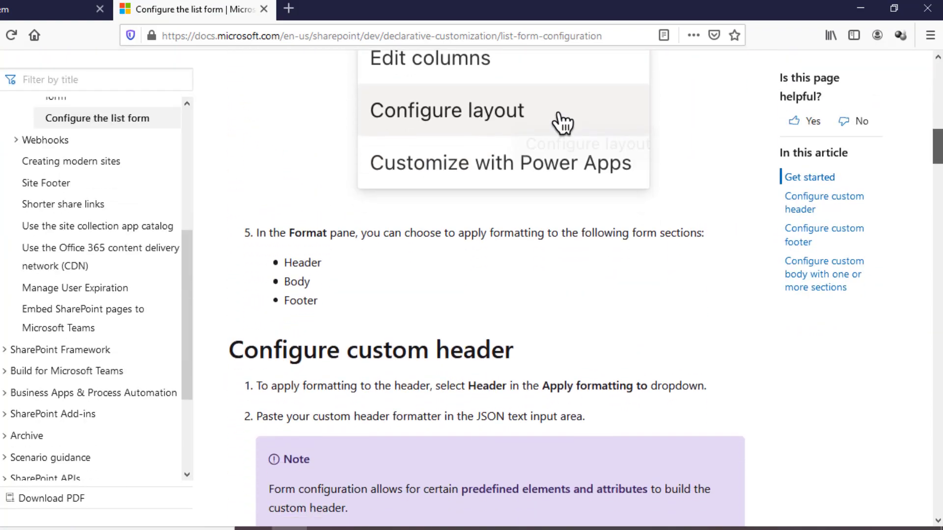
{"action": "scroll", "coordinate": [291, 129], "scroll_direction": "down", "scroll_amount": 5}
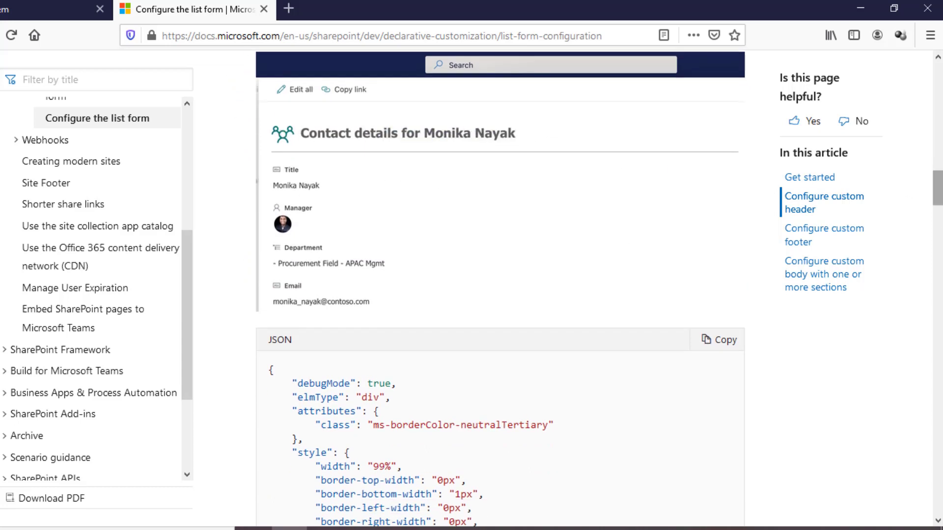
{"action": "scroll", "coordinate": [701, 141], "scroll_direction": "down", "scroll_amount": 4}
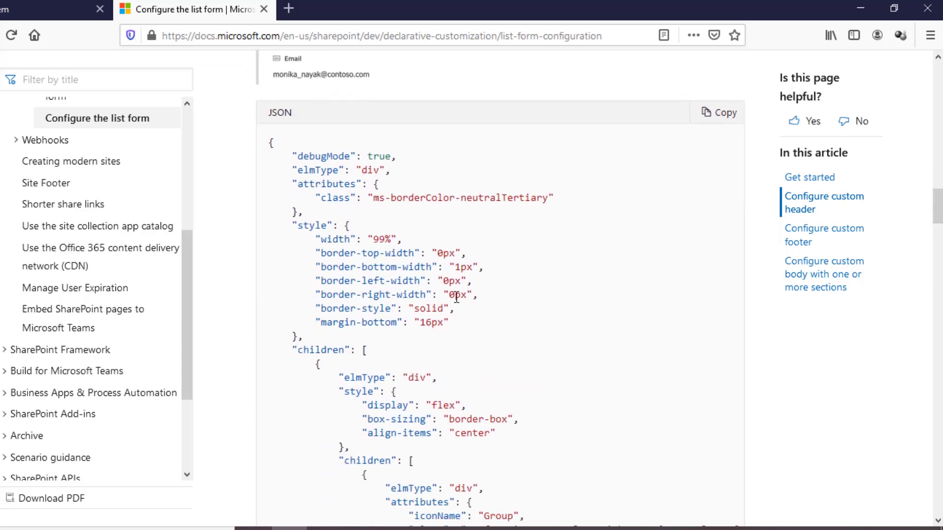
{"action": "left_click", "coordinate": [720, 117]}
Return to the System Request form and paste the copied JSON as its Header formatting
{"action": "key", "text": "ctrl+shift+Tab"}
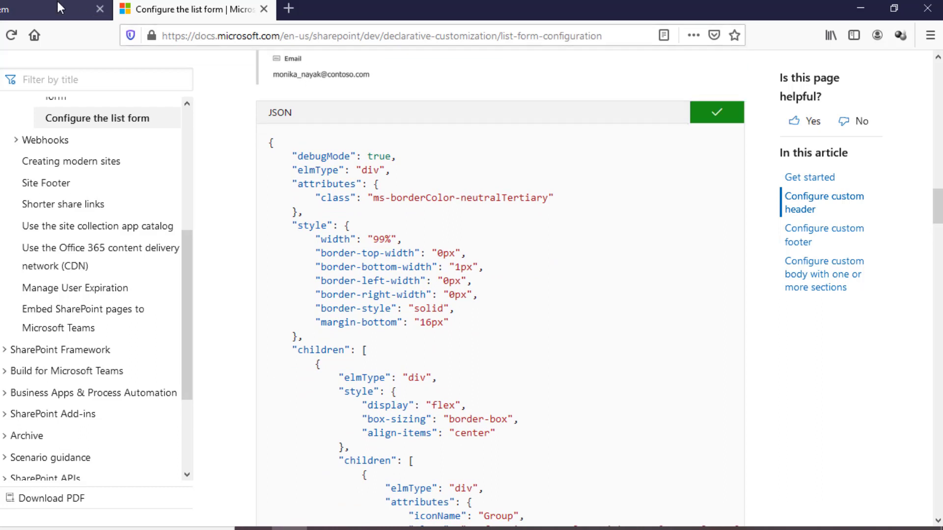
{"action": "left_click", "coordinate": [715, 317]}
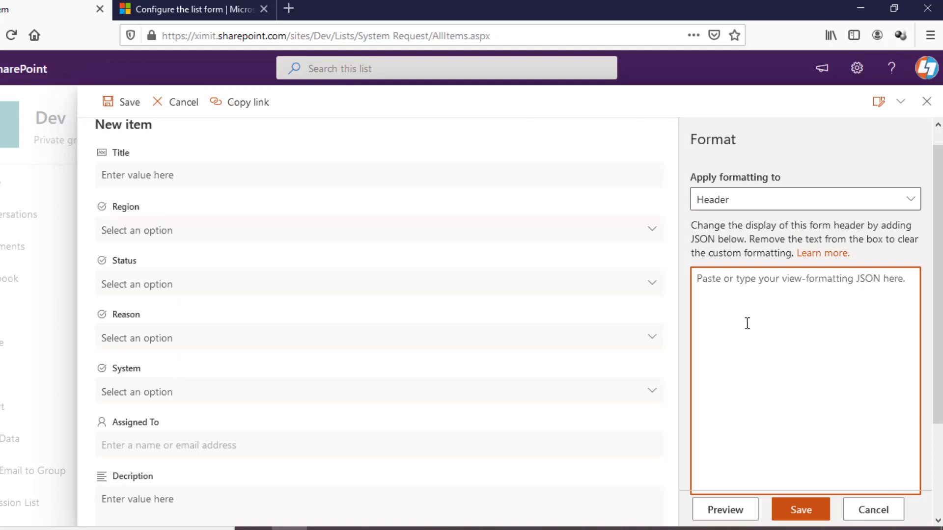
{"action": "key", "text": "ctrl+v"}
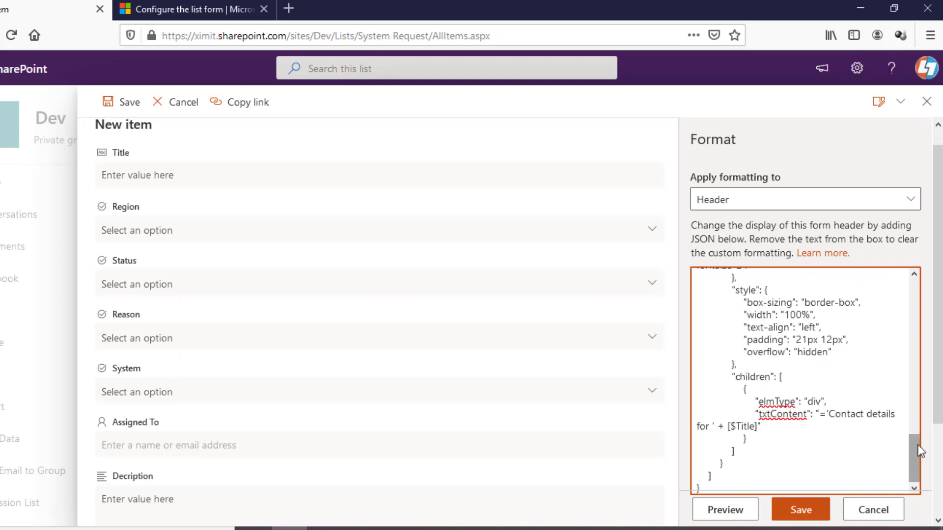
Examine the header JSON from its debugMode and style settings to the txtContent line that references [$Title]
{"action": "left_click_drag", "start_coordinate": [912, 450], "coordinate": [885, 287]}
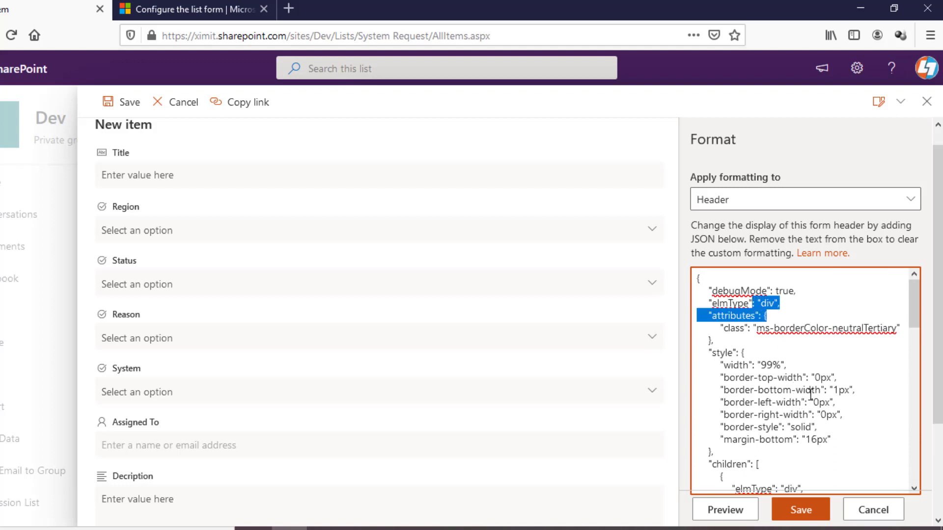
{"action": "left_click_drag", "start_coordinate": [911, 296], "coordinate": [915, 311]}
{"action": "left_click_drag", "start_coordinate": [711, 290], "coordinate": [836, 353]}
{"action": "scroll", "coordinate": [843, 334], "scroll_direction": "down", "scroll_amount": 2}
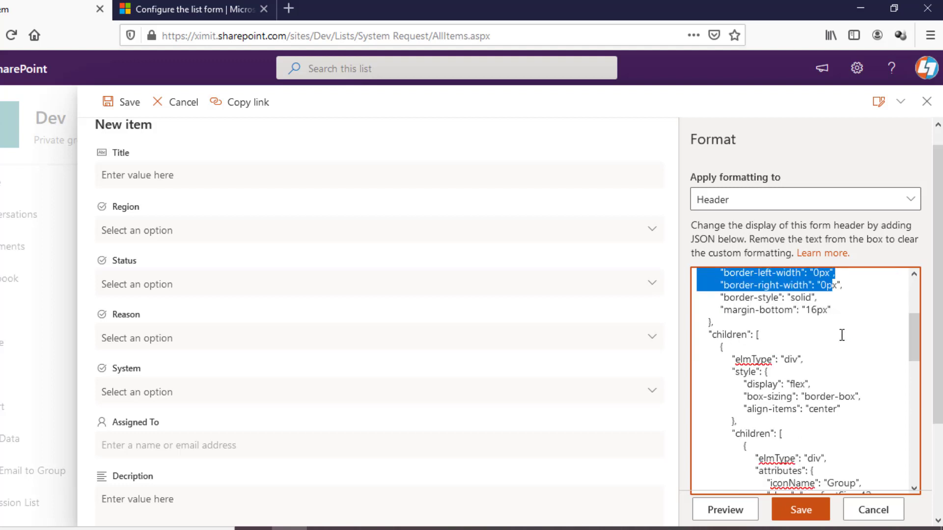
{"action": "scroll", "coordinate": [910, 338], "scroll_direction": "down", "scroll_amount": 2}
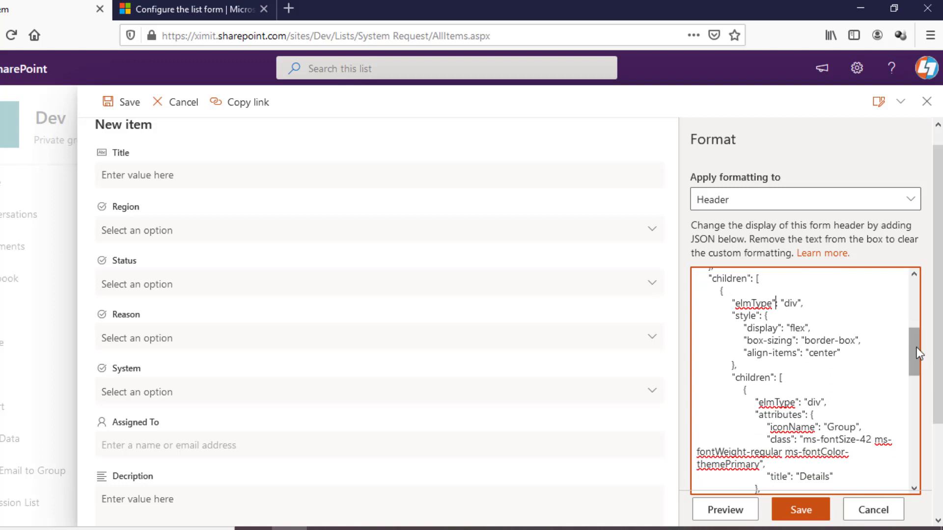
{"action": "left_click_drag", "start_coordinate": [917, 347], "coordinate": [916, 365]}
{"action": "left_click_drag", "start_coordinate": [767, 363], "coordinate": [859, 364]}
{"action": "left_click_drag", "start_coordinate": [916, 364], "coordinate": [911, 447]}
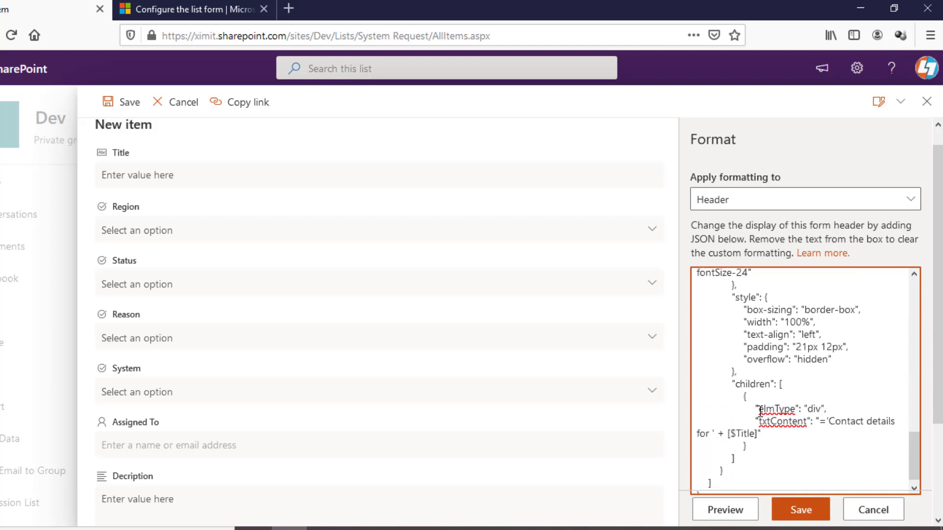
{"action": "left_click_drag", "start_coordinate": [761, 422], "coordinate": [865, 436]}
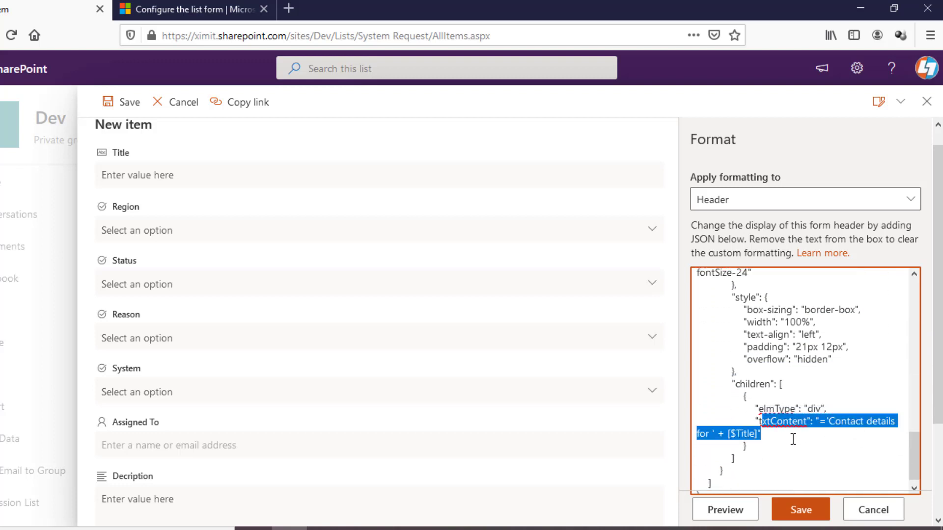
{"action": "left_click", "coordinate": [777, 441]}
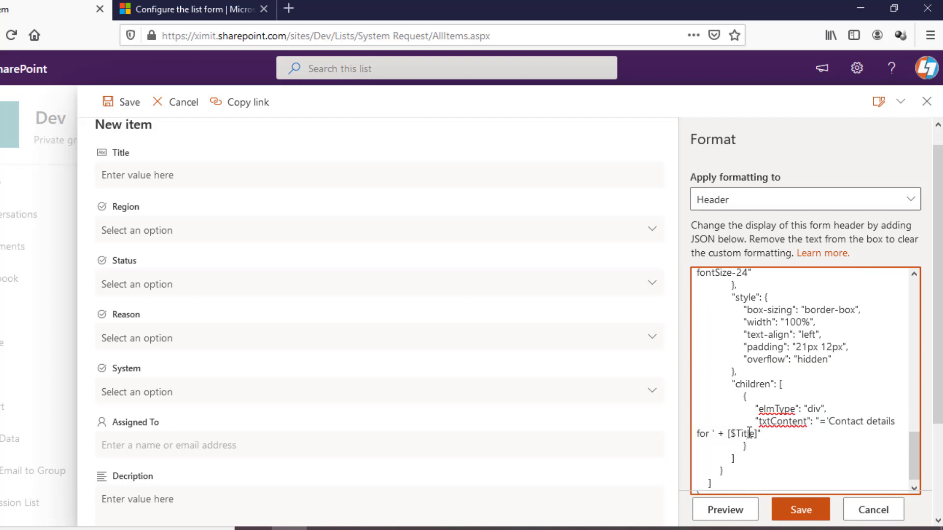
{"action": "double_click", "coordinate": [745, 434]}
Save the Header formatting and check it on a new item form, closing the form without saving an item
{"action": "left_click", "coordinate": [805, 508]}
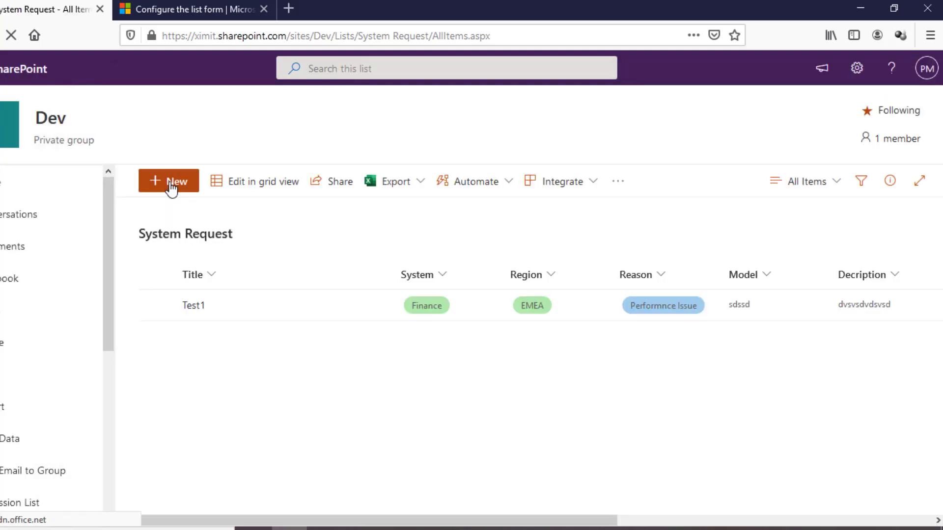
{"action": "left_click", "coordinate": [171, 188]}
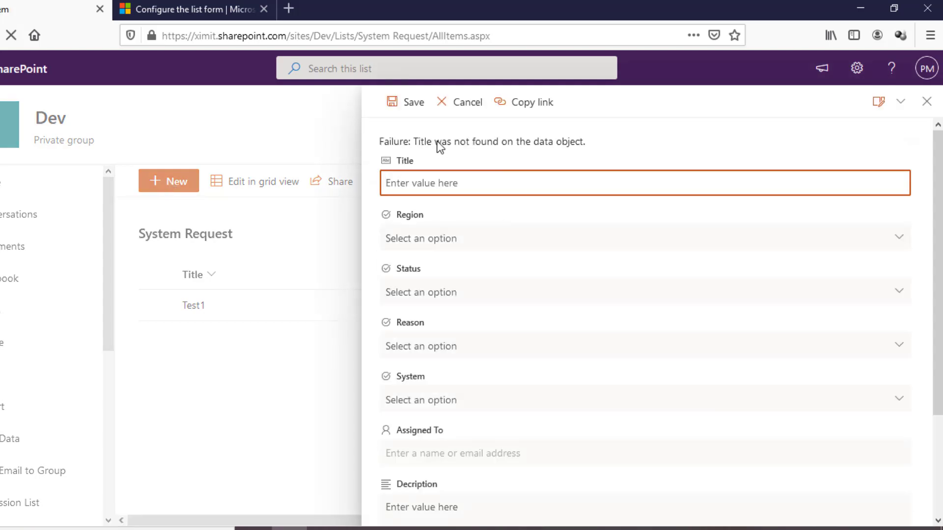
{"action": "left_click", "coordinate": [926, 101]}
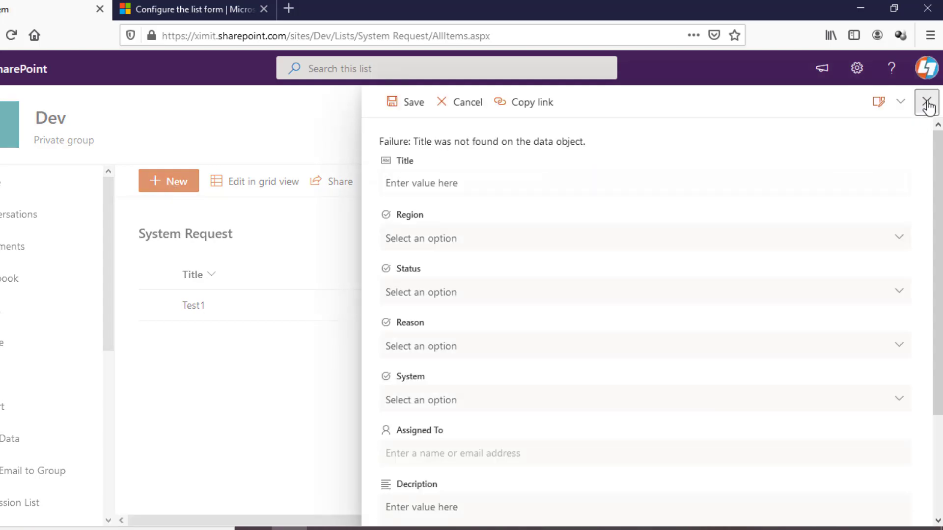
Open the Test1 item for editing to check its custom header, close it and clear the selection
{"action": "left_click", "coordinate": [155, 306]}
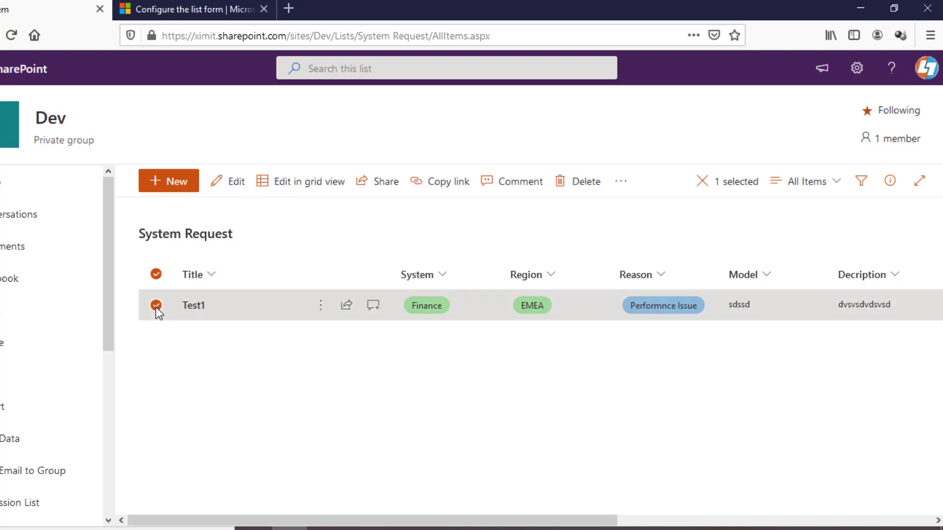
{"action": "left_click", "coordinate": [221, 182]}
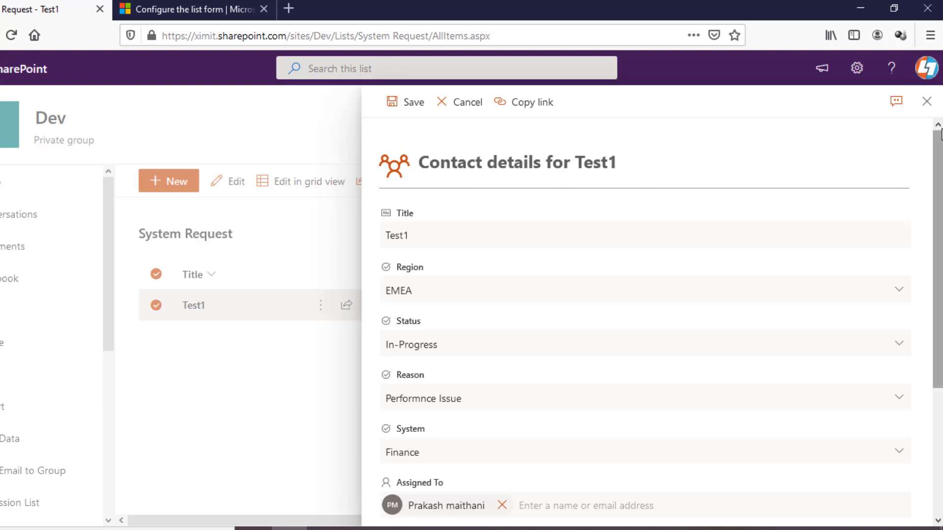
{"action": "left_click", "coordinate": [926, 101]}
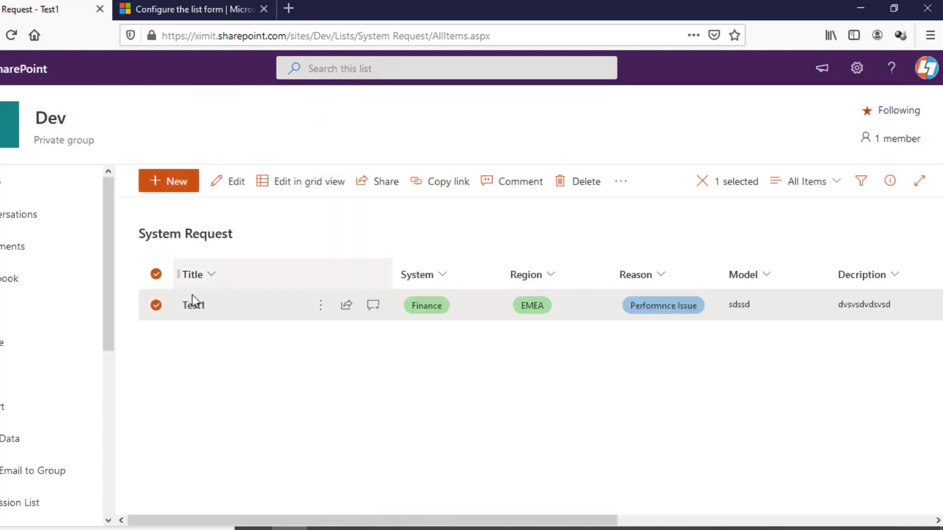
{"action": "left_click", "coordinate": [156, 306]}
Open the layout configuration from a new item form and apply formatting to the Footer
{"action": "left_click", "coordinate": [164, 189]}
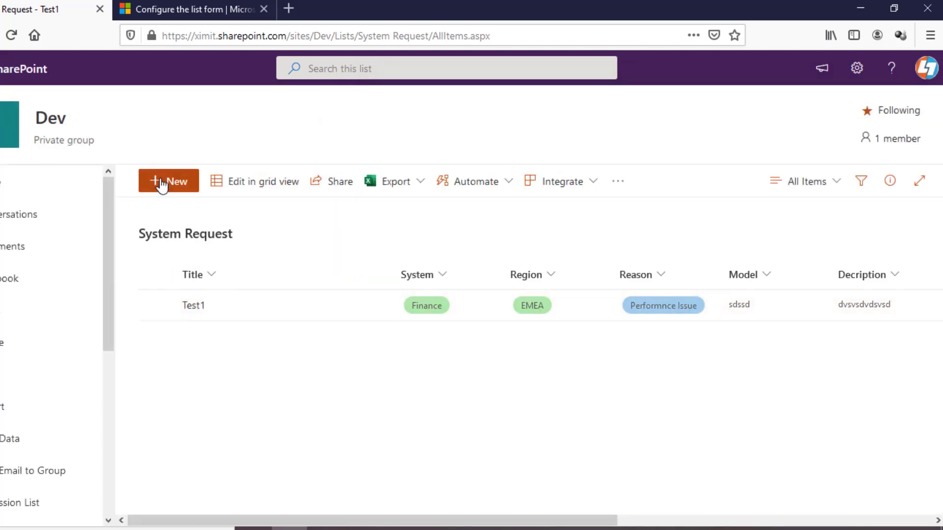
{"action": "left_click", "coordinate": [903, 104]}
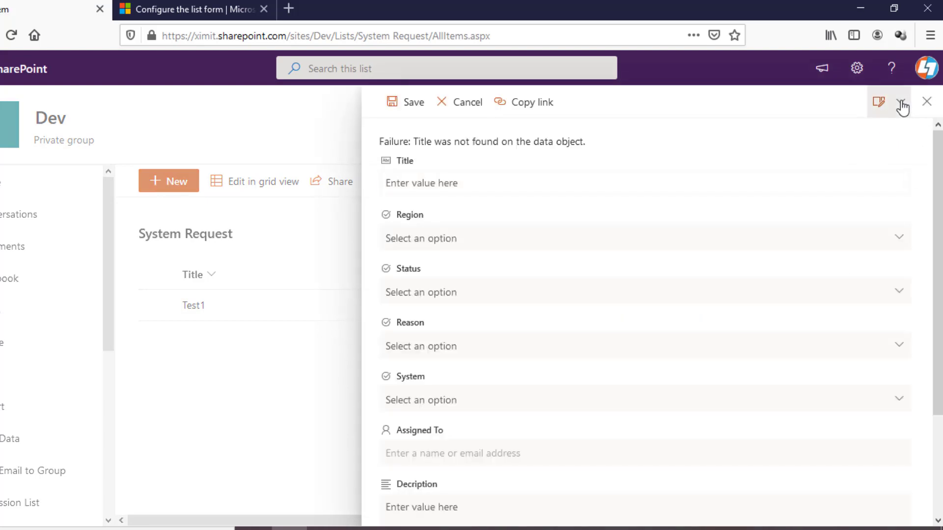
{"action": "left_click", "coordinate": [846, 162]}
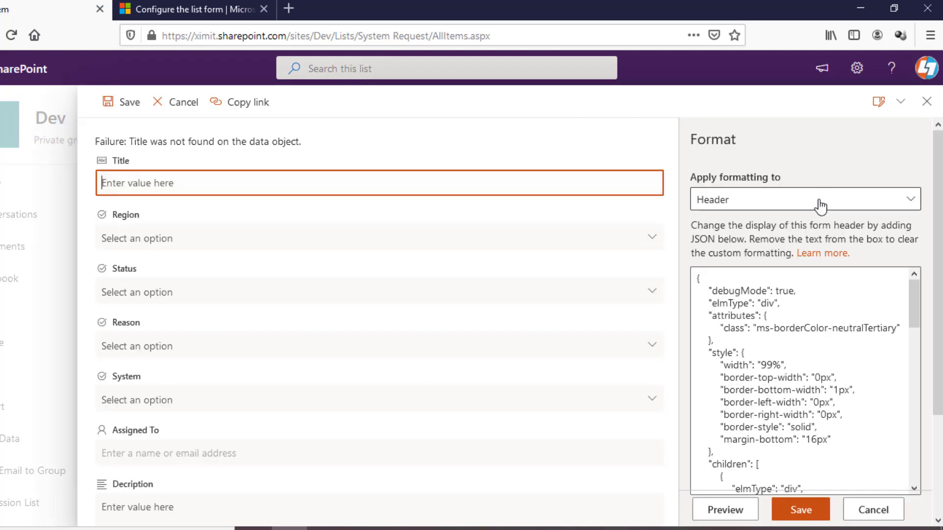
{"action": "left_click", "coordinate": [806, 199]}
{"action": "left_click", "coordinate": [725, 280]}
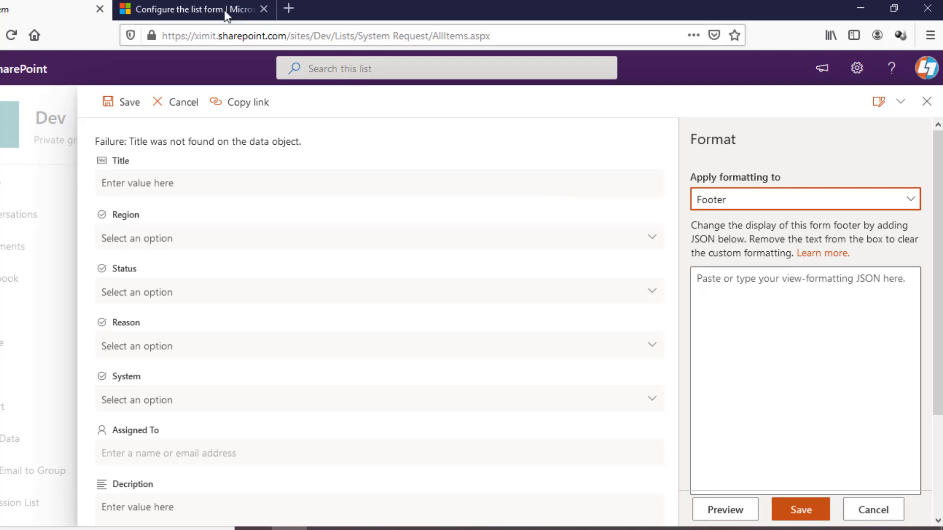
Find the custom footer section in the list form documentation and copy its JSON example
{"action": "left_click", "coordinate": [192, 9]}
{"action": "left_click_drag", "start_coordinate": [938, 206], "coordinate": [938, 311]}
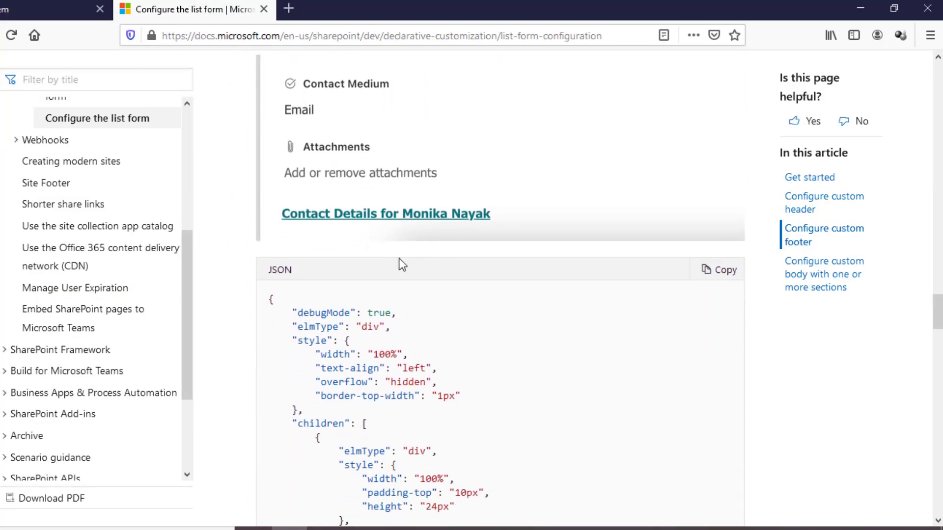
{"action": "left_click", "coordinate": [721, 270]}
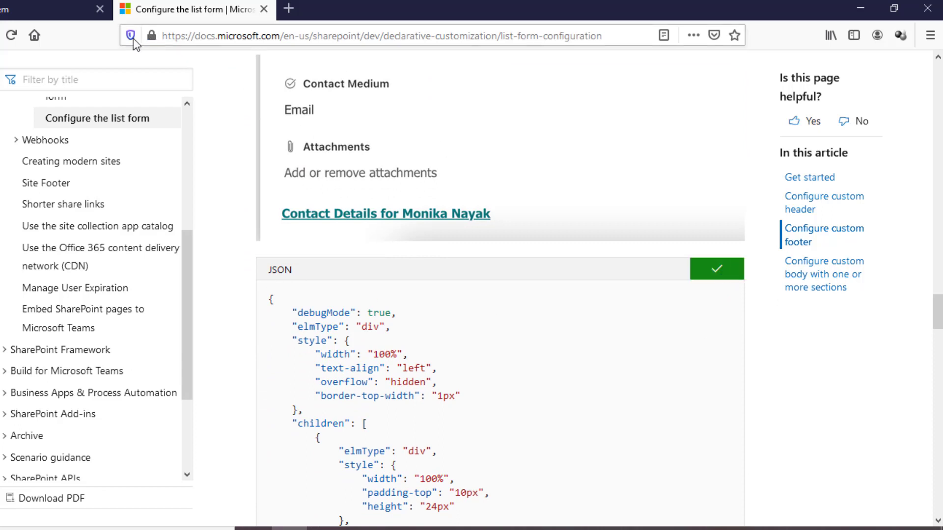
Paste the copied JSON as the form's Footer formatting and look over its link text and href attributes
{"action": "left_click", "coordinate": [14, 6]}
{"action": "left_click", "coordinate": [790, 344]}
{"action": "key", "text": "ctrl+v"}
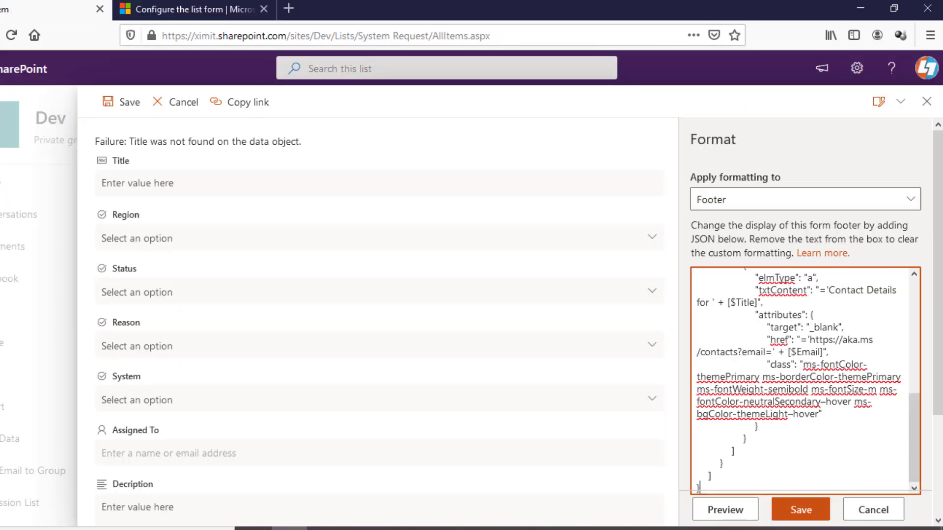
{"action": "left_click_drag", "start_coordinate": [916, 417], "coordinate": [913, 398]}
{"action": "left_click", "coordinate": [764, 383]}
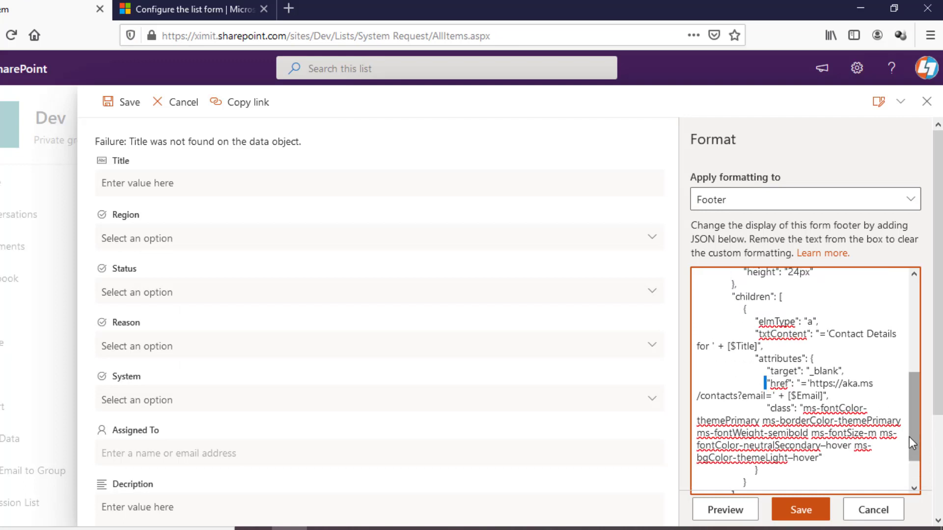
Delete the href attribute from the link element in the Footer JSON
{"action": "key", "text": "Down"}
{"action": "key", "text": "shift+Down"}
{"action": "key", "text": "shift+Down"}
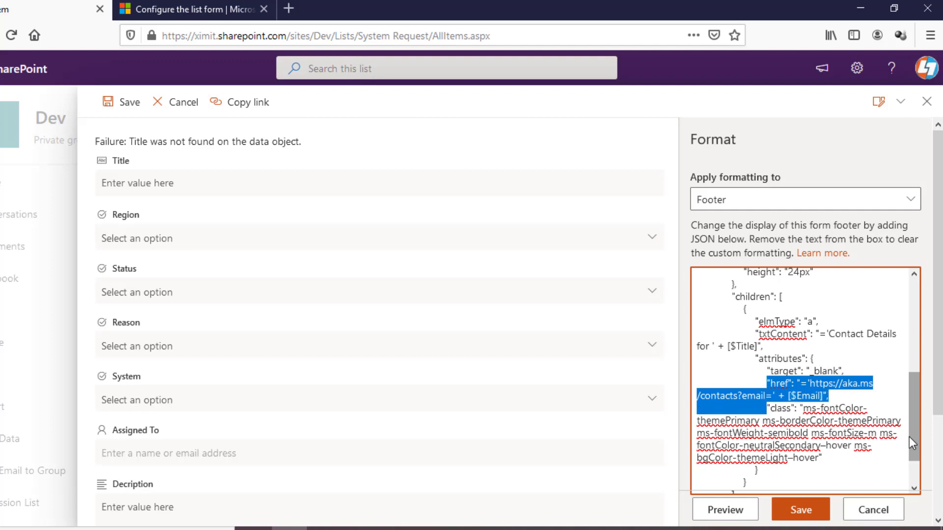
{"action": "key", "text": "Delete"}
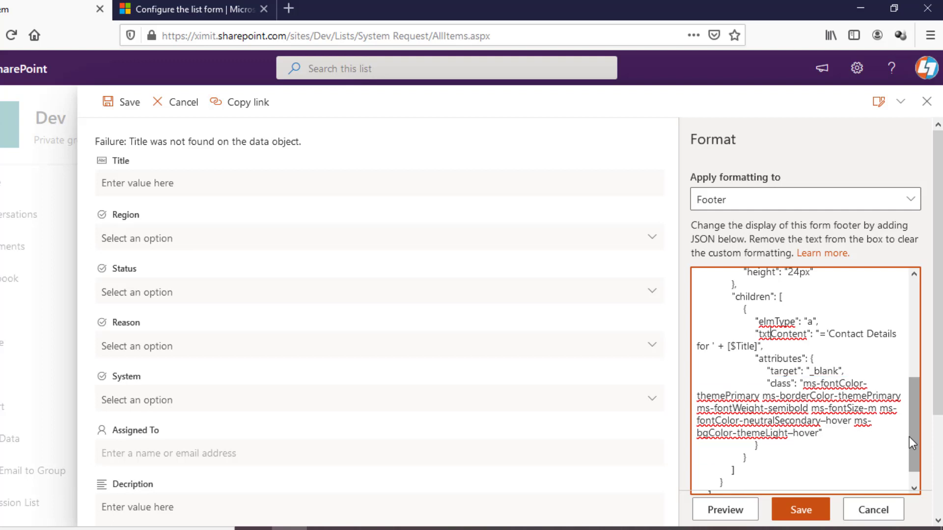
Replace the footer link's txtContent value with "Footer Section" and save the Footer formatting
{"action": "key", "text": "Left"}
{"action": "key", "text": "Left"}
{"action": "key", "text": "shift+Down"}
{"action": "key", "text": "shift+Left"}
{"action": "key", "text": "shift+Left"}
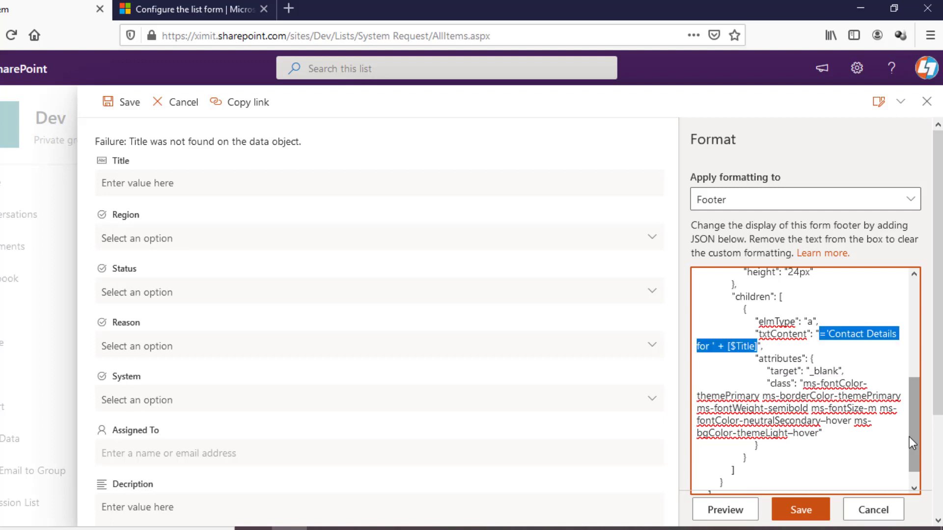
{"action": "key", "text": "Delete"}
{"action": "type", "text": "Footer Sec"}
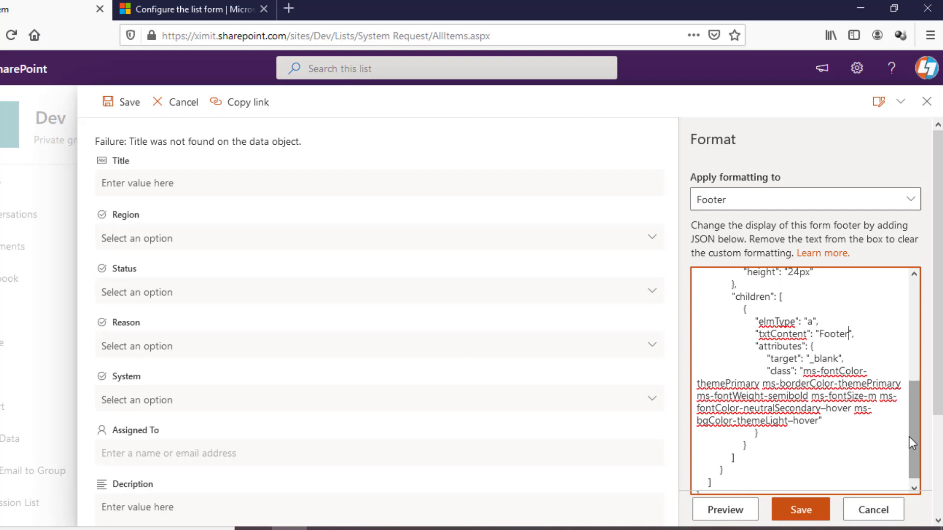
{"action": "type", "text": "tion"}
{"action": "left_click", "coordinate": [800, 511]}
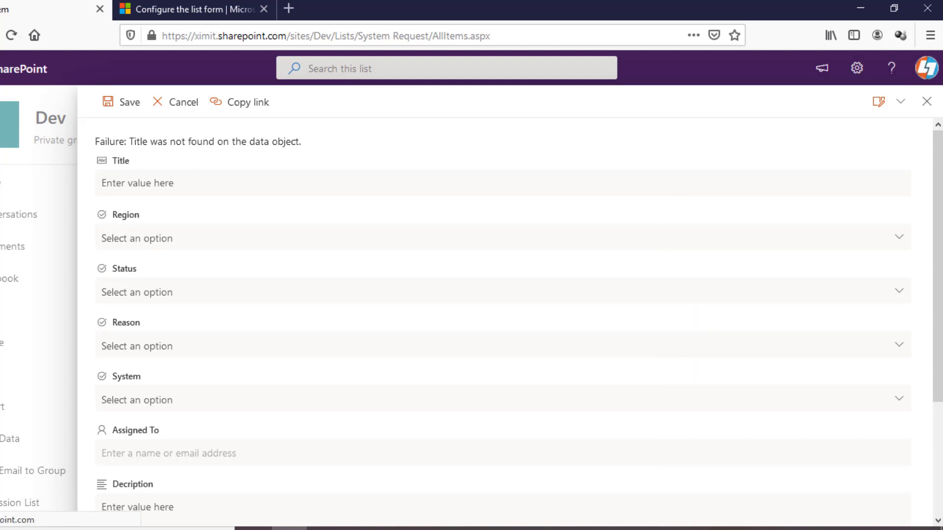
Check the footer in a new item form, and open the layout configuration with formatting applied to Body
{"action": "left_click", "coordinate": [176, 186]}
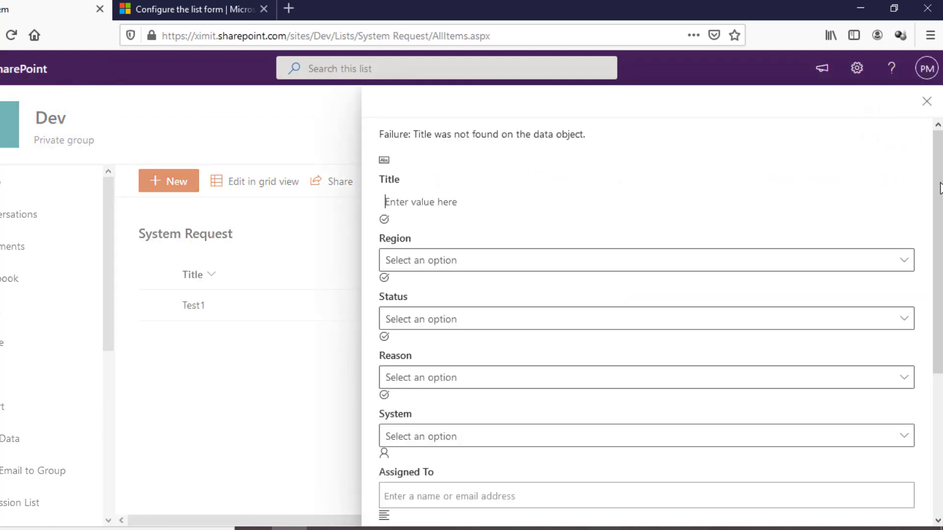
{"action": "scroll", "coordinate": [416, 447], "scroll_direction": "down", "scroll_amount": 3}
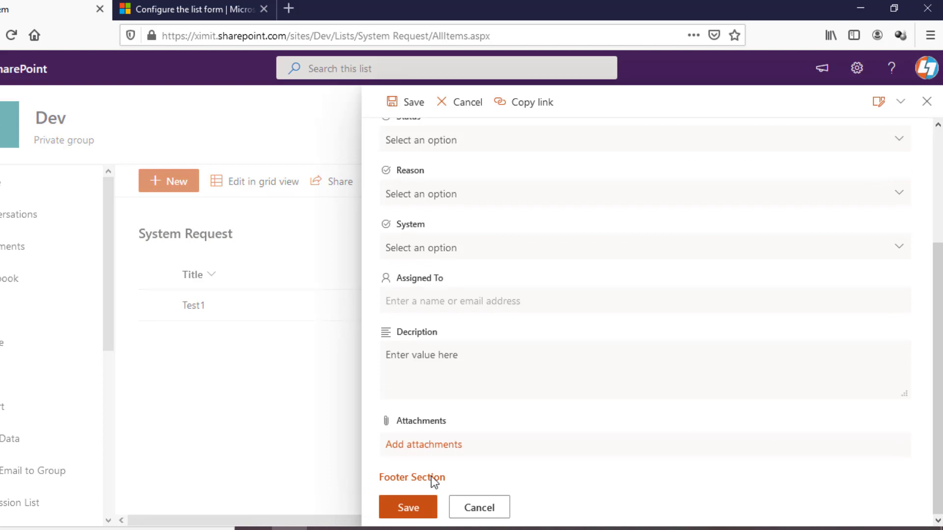
{"action": "left_click", "coordinate": [900, 102]}
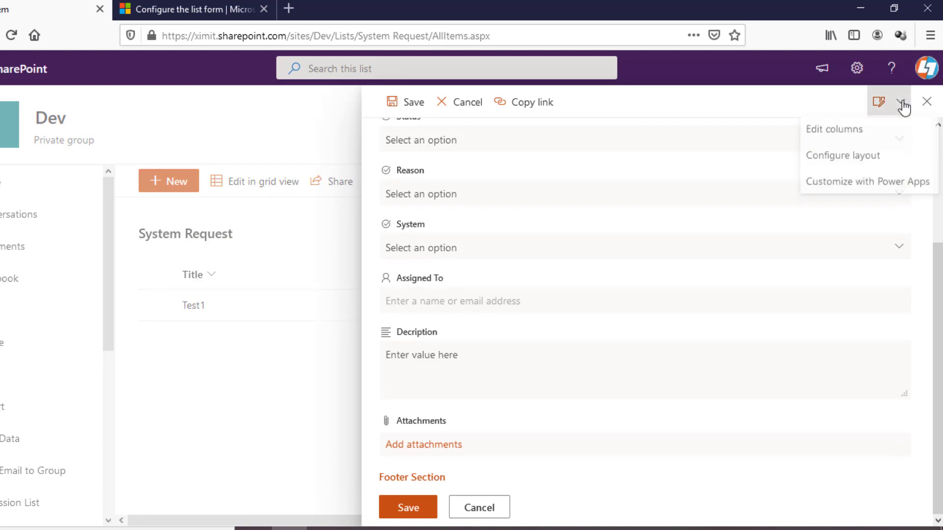
{"action": "left_click", "coordinate": [844, 158]}
{"action": "left_click", "coordinate": [753, 203]}
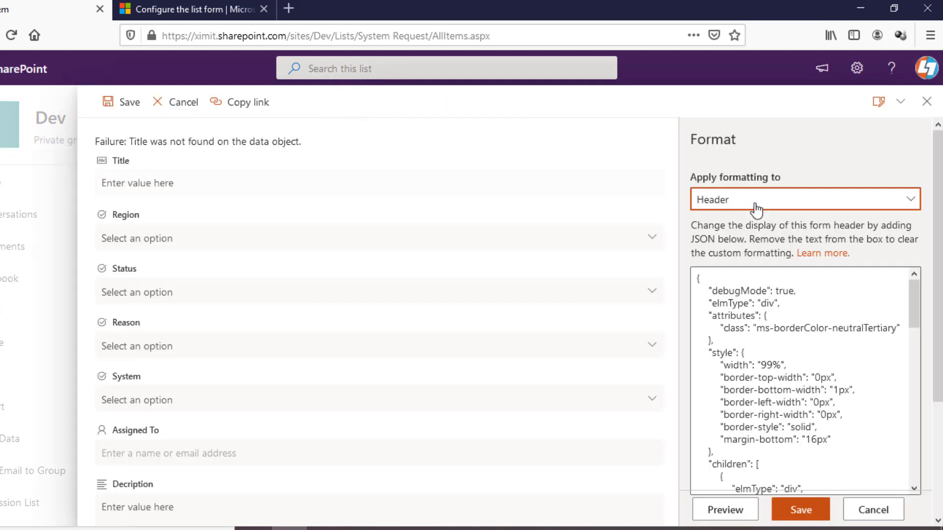
{"action": "left_click", "coordinate": [741, 256]}
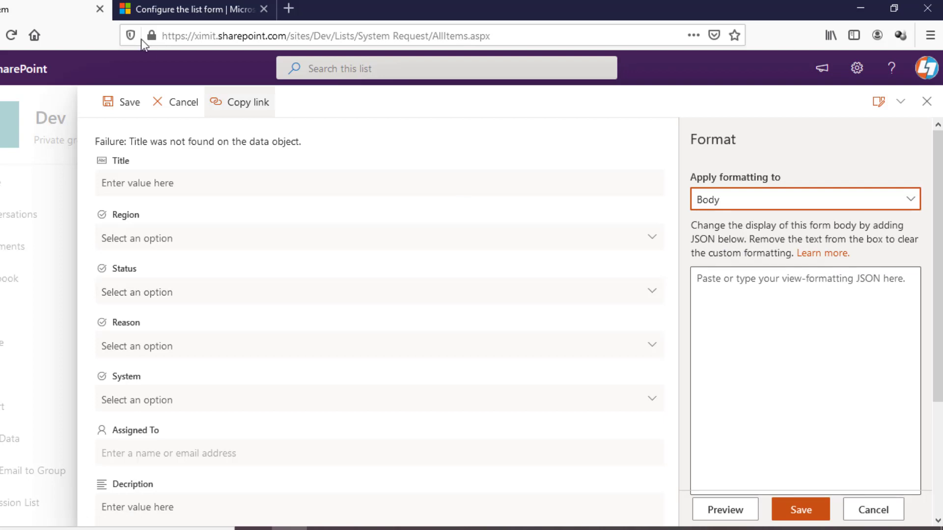
Find the custom body section in the list form documentation and read its rules for sections and columns
{"action": "left_click", "coordinate": [162, 9]}
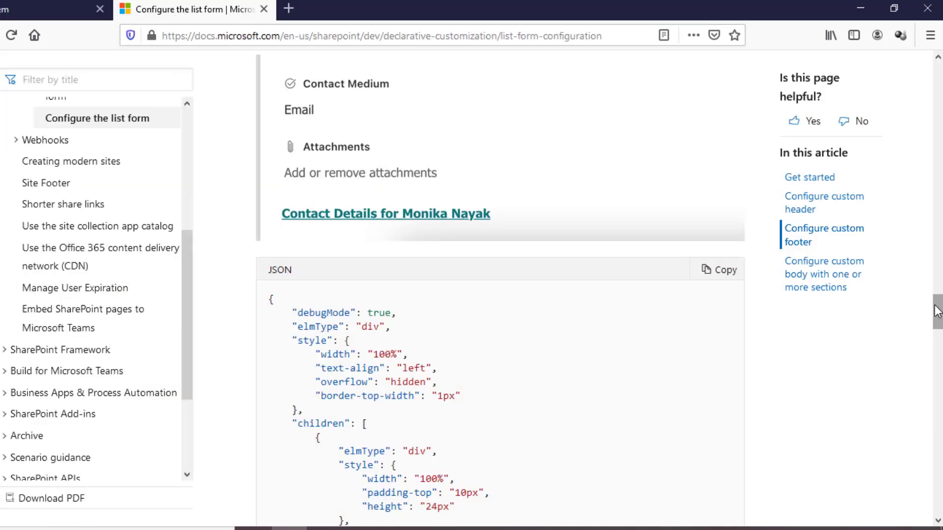
{"action": "scroll", "coordinate": [486, 290], "scroll_direction": "down", "scroll_amount": 10}
{"action": "left_click_drag", "start_coordinate": [938, 363], "coordinate": [938, 382]}
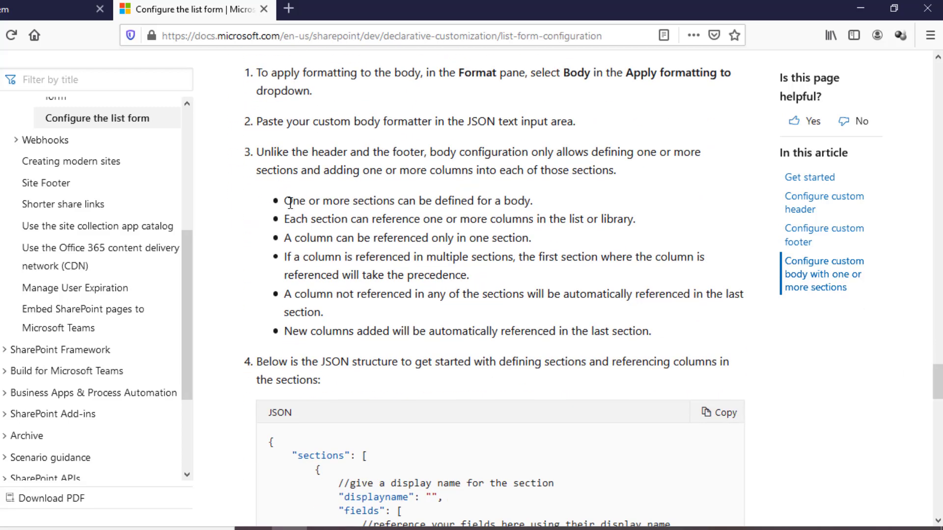
{"action": "left_click_drag", "start_coordinate": [285, 201], "coordinate": [641, 346]}
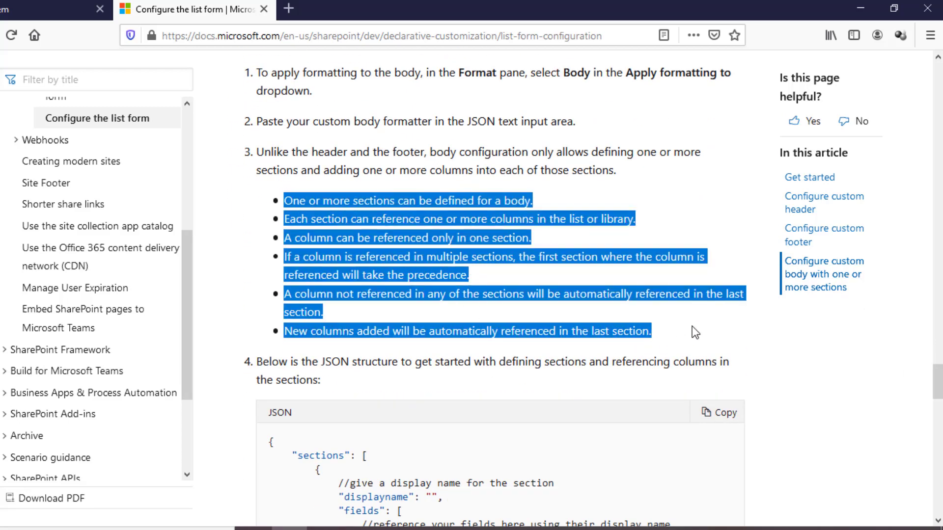
{"action": "left_click", "coordinate": [652, 202]}
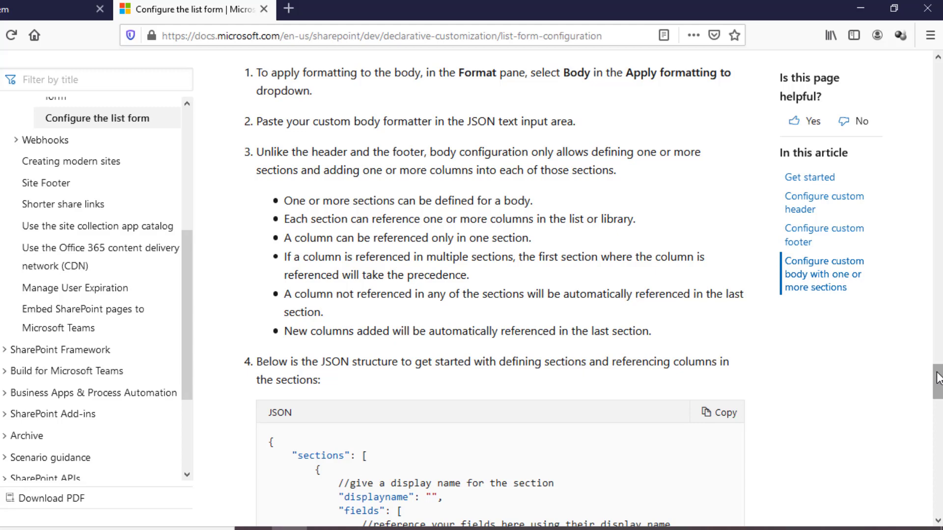
Examine the documentation's starter JSON structure for body sections, including the displayname and fields entries
{"action": "scroll", "coordinate": [938, 381], "scroll_direction": "down", "scroll_amount": 6}
{"action": "left_click_drag", "start_coordinate": [938, 406], "coordinate": [937, 404]}
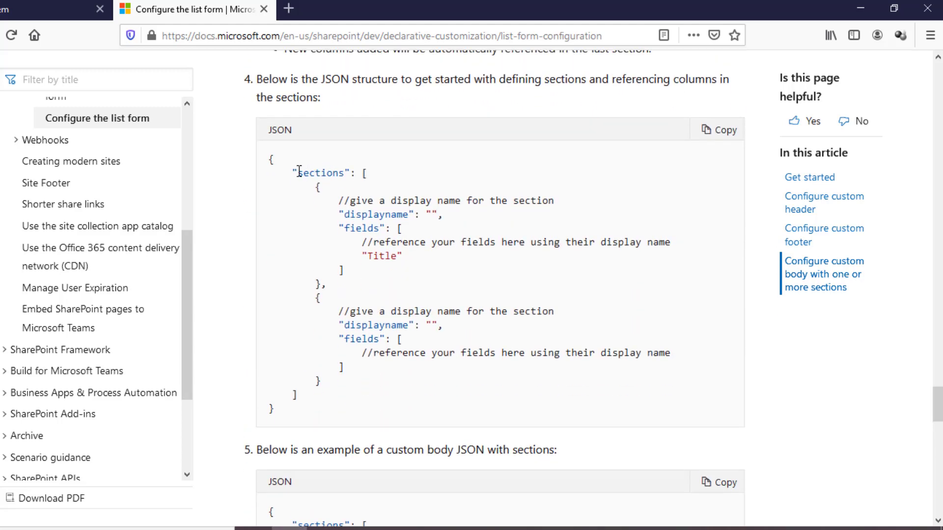
{"action": "left_click_drag", "start_coordinate": [352, 216], "coordinate": [435, 214]}
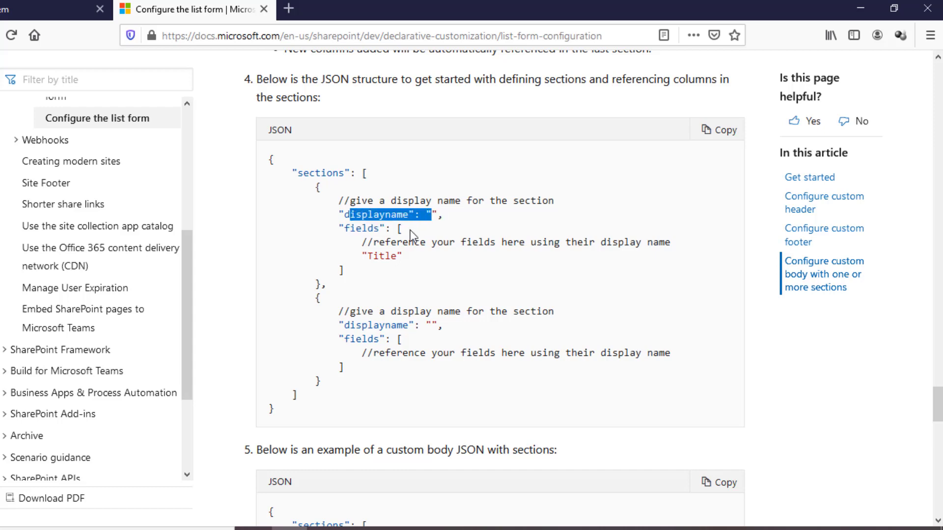
{"action": "left_click_drag", "start_coordinate": [356, 229], "coordinate": [366, 261]}
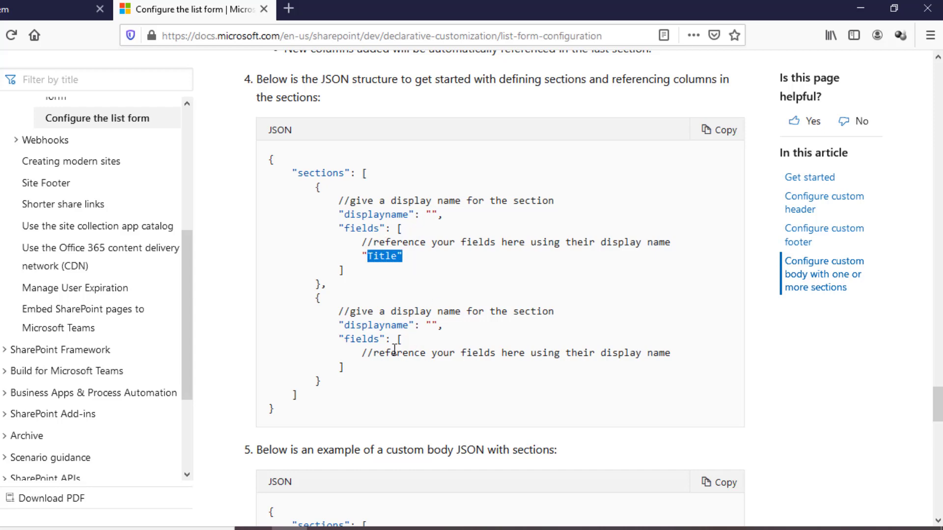
{"action": "left_click_drag", "start_coordinate": [339, 314], "coordinate": [665, 389]}
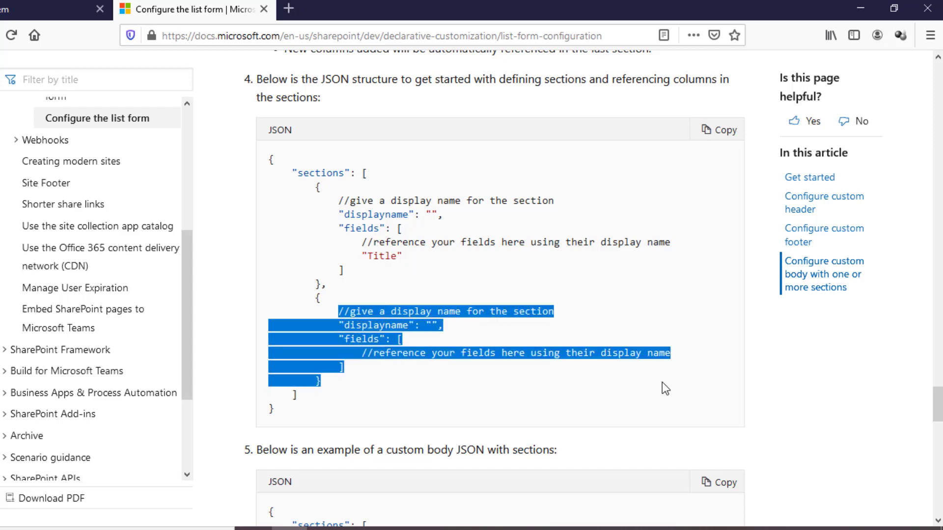
Copy the documentation's example custom body JSON with sections and paste it as the form's Body formatting
{"action": "left_click_drag", "start_coordinate": [938, 405], "coordinate": [940, 438]}
{"action": "left_click_drag", "start_coordinate": [289, 100], "coordinate": [455, 347]}
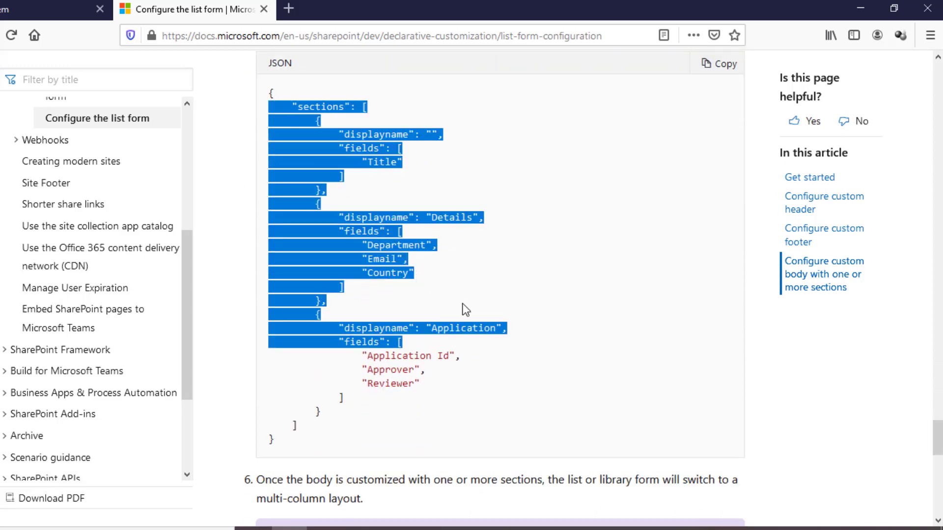
{"action": "left_click_drag", "start_coordinate": [466, 309], "coordinate": [454, 328]}
{"action": "left_click", "coordinate": [720, 64]}
{"action": "left_click", "coordinate": [36, 19]}
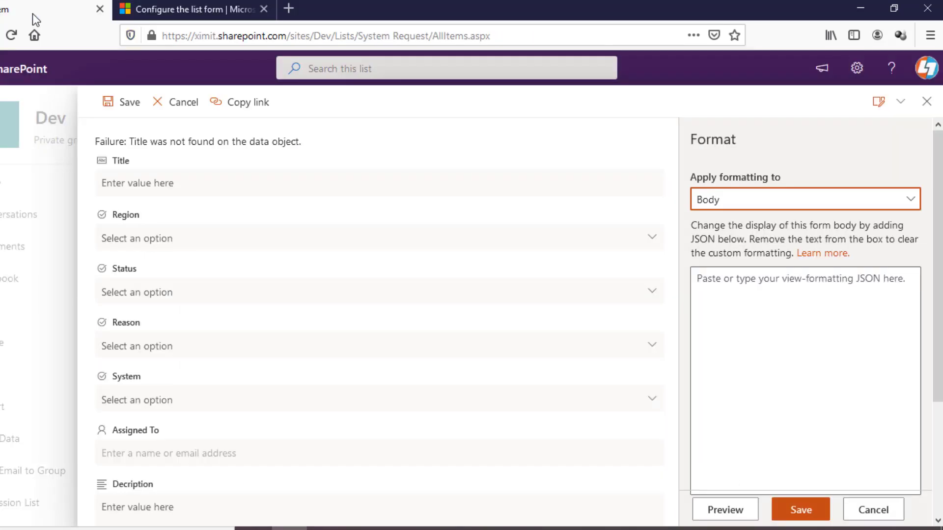
{"action": "left_click", "coordinate": [769, 340]}
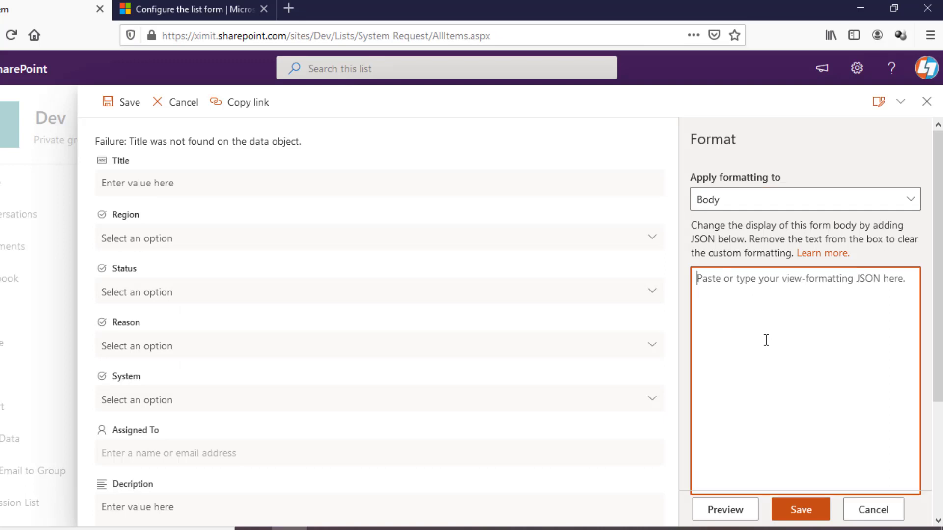
{"action": "key", "text": "ctrl+v"}
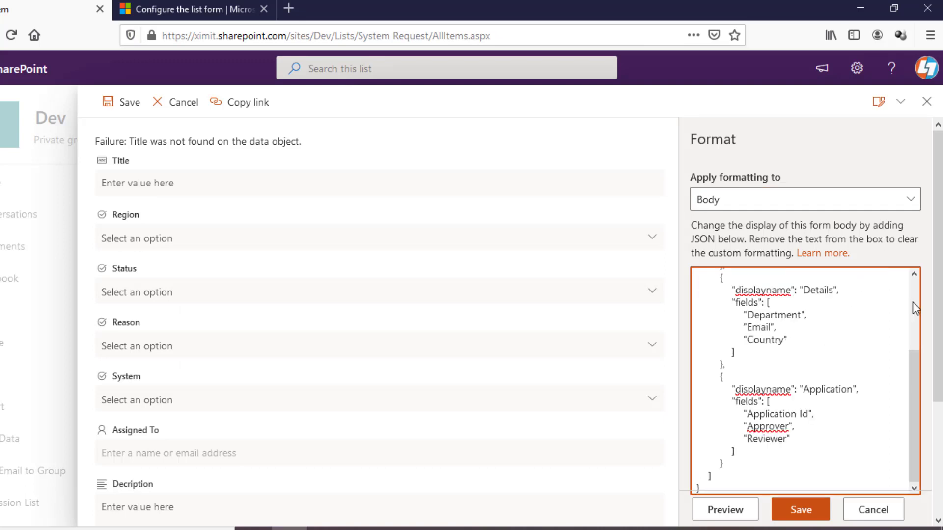
Set the first section's displayname to "Section 1" in the Body JSON and copy that name
{"action": "scroll", "coordinate": [913, 302], "scroll_direction": "up", "scroll_amount": 3}
{"action": "left_click", "coordinate": [803, 317]}
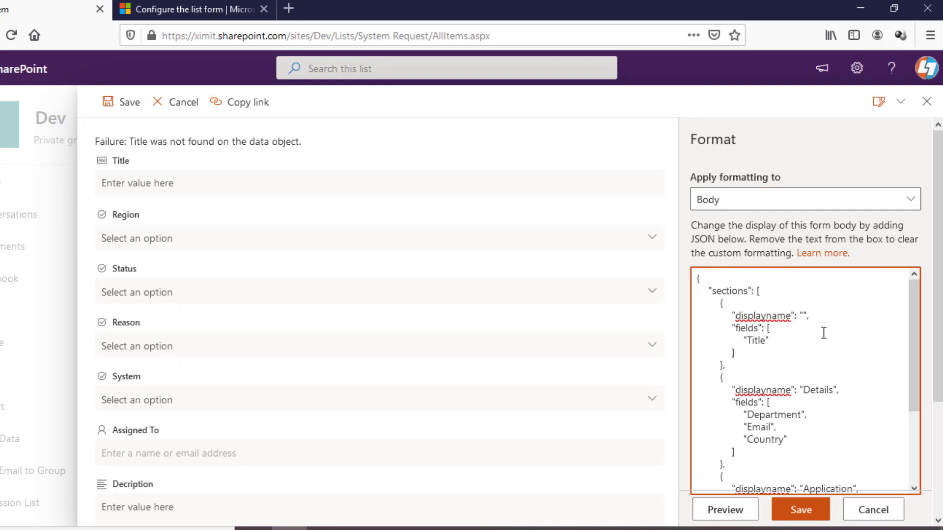
{"action": "type", "text": "Section 1"}
{"action": "key", "text": "shift+Left"}
{"action": "key", "text": "shift+Left"}
{"action": "key", "text": "shift+Left"}
{"action": "key", "text": "shift+Left"}
{"action": "key", "text": "shift+Left"}
{"action": "key", "text": "shift+Left"}
{"action": "key", "text": "shift+Left"}
{"action": "key", "text": "shift+Left"}
{"action": "key", "text": "shift+Left"}
{"action": "key", "text": "ctrl+c"}
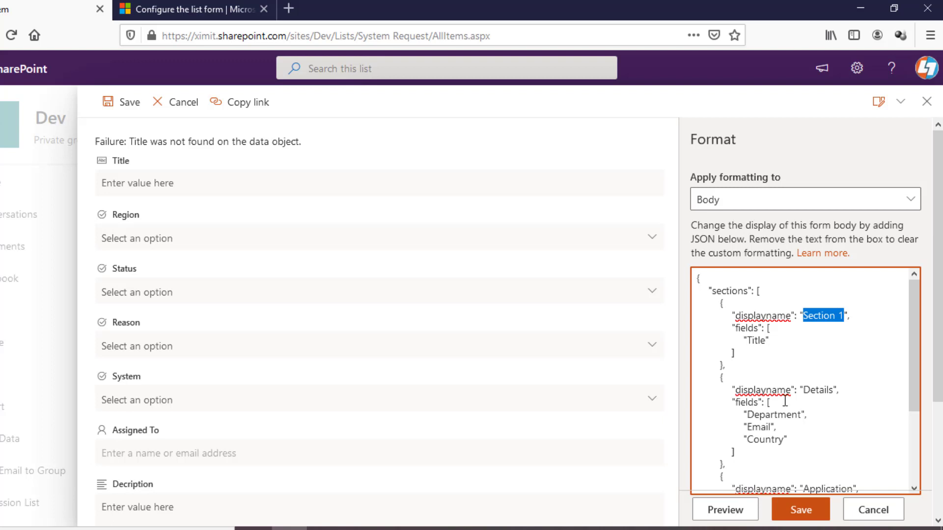
Rename the Details section to "Section 2" and the Application section to "Section 3" in the Body JSON
{"action": "left_click", "coordinate": [802, 390]}
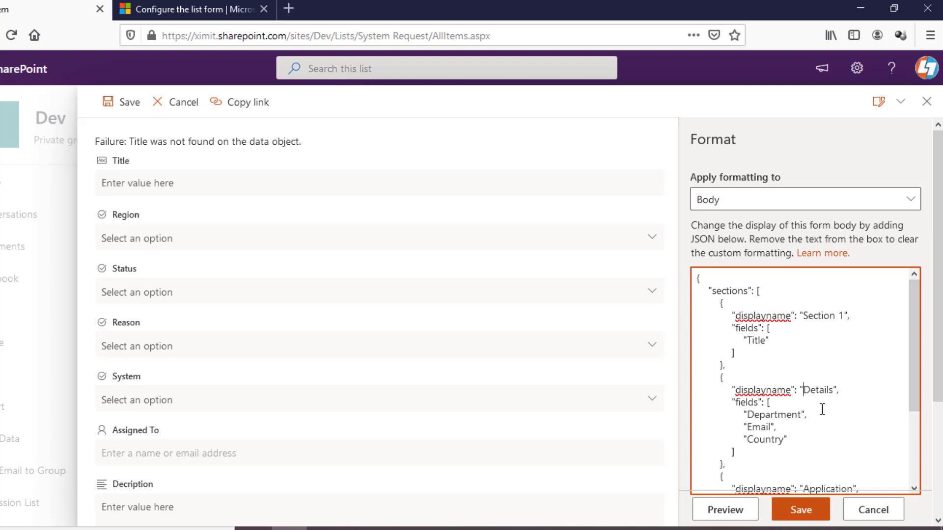
{"action": "key", "text": "shift+End"}
{"action": "key", "text": "ctrl+v"}
{"action": "left_click_drag", "start_coordinate": [916, 338], "coordinate": [926, 430]}
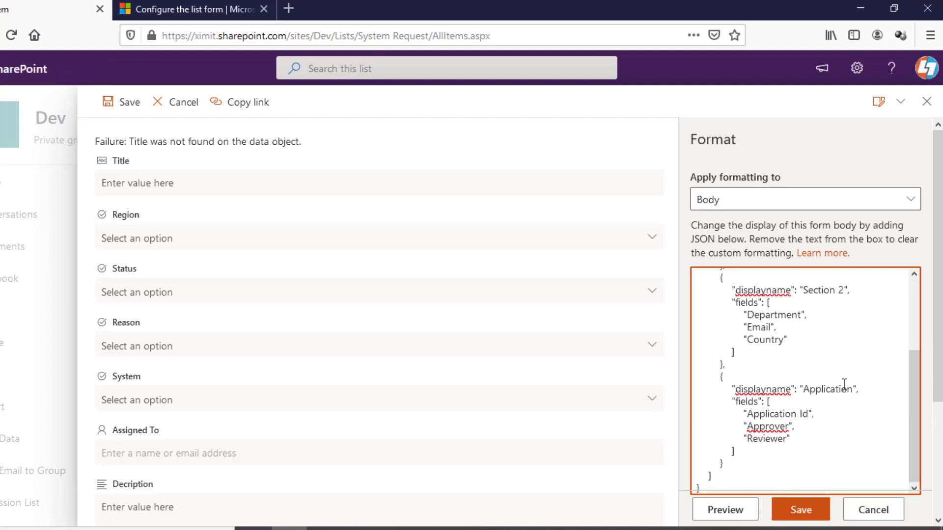
{"action": "double_click", "coordinate": [853, 391]}
{"action": "type", "text": "Section"}
{"action": "left_click", "coordinate": [912, 313]}
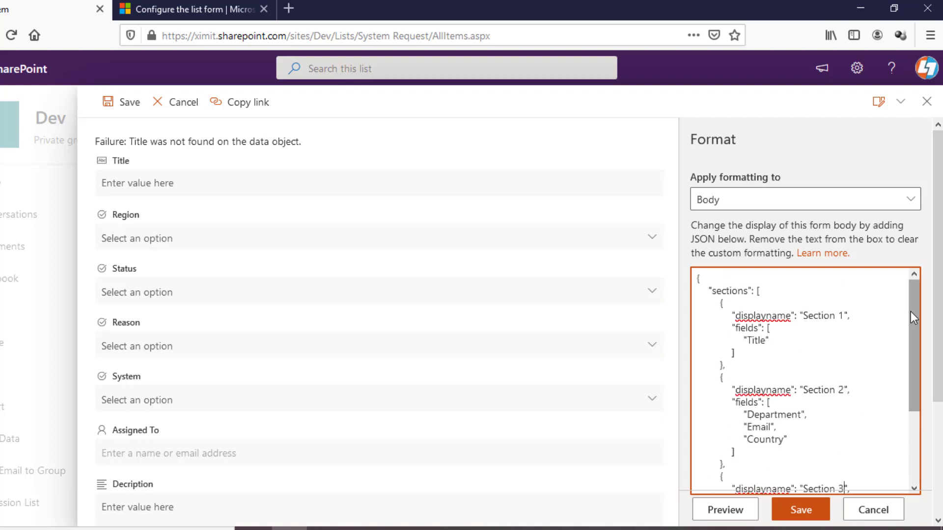
Add "Region" to Section 1's fields and replace Section 2's fields with "Status", "Reason" and "System"
{"action": "left_click", "coordinate": [775, 340]}
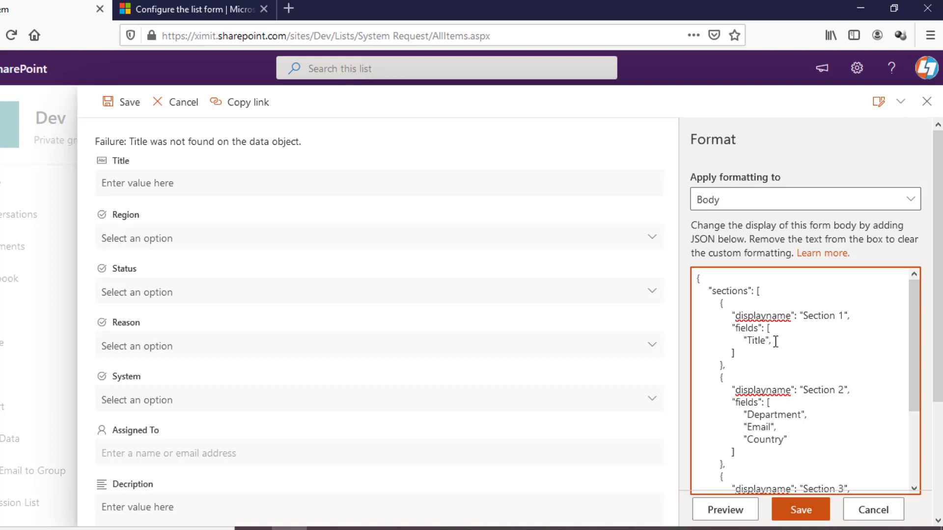
{"action": "type", "text": "\"Region\""}
{"action": "key", "text": "ctrl+shift+Left"}
{"action": "type", "text": "Status"}
{"action": "key", "text": "ctrl+shift+Left"}
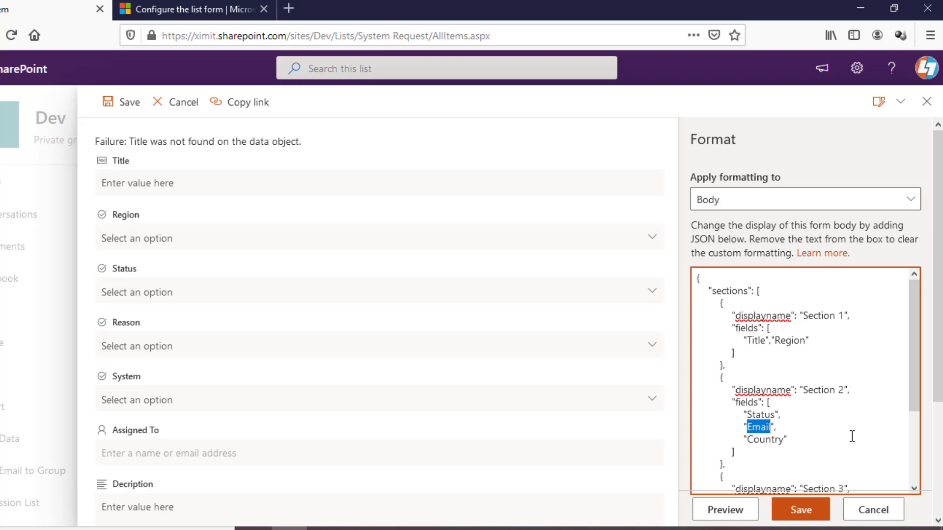
{"action": "key", "text": "BackSpace"}
{"action": "type", "text": "Reason"}
{"action": "key", "text": "ctrl+shift+Left"}
{"action": "type", "text": "System"}
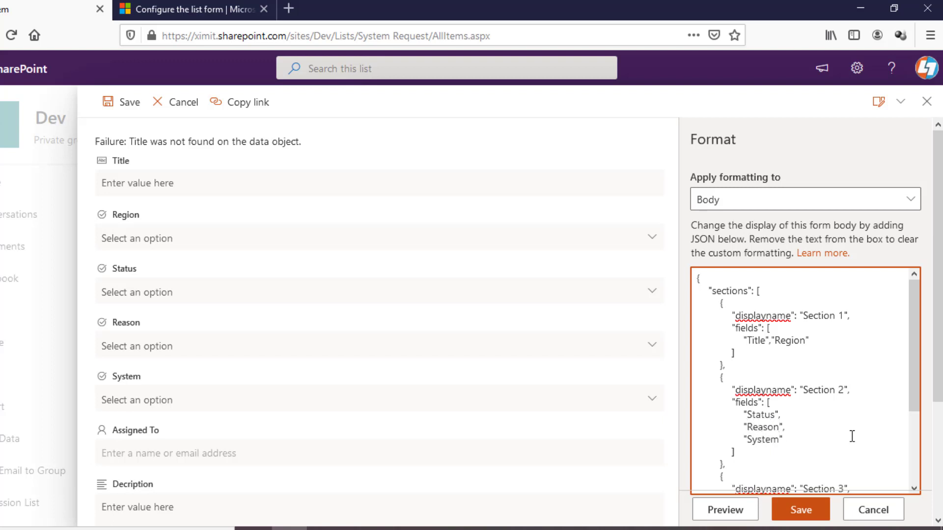
Remove "Application Id" and "Approver" from Section 3's fields in the Body JSON
{"action": "scroll", "coordinate": [914, 368], "scroll_direction": "down", "scroll_amount": 3}
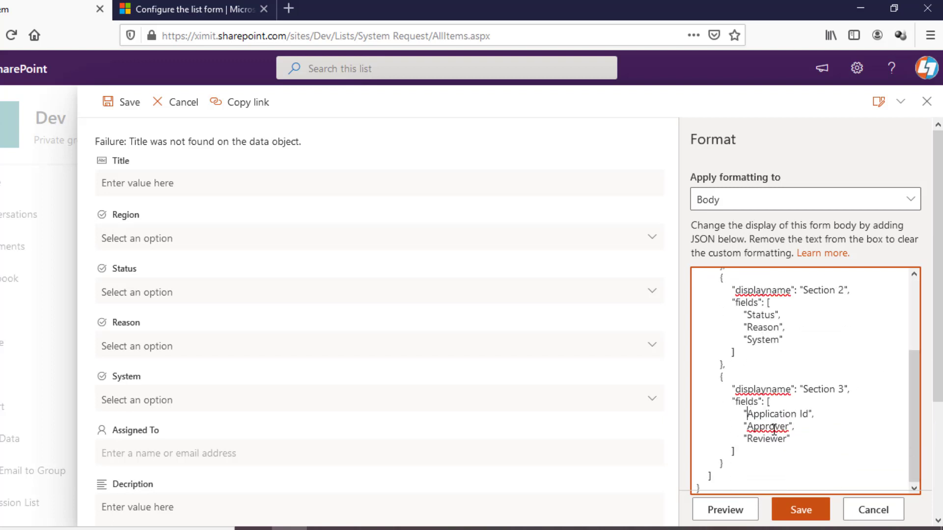
{"action": "key", "text": "Home"}
{"action": "key", "text": "shift+Down"}
{"action": "key", "text": "shift+Down"}
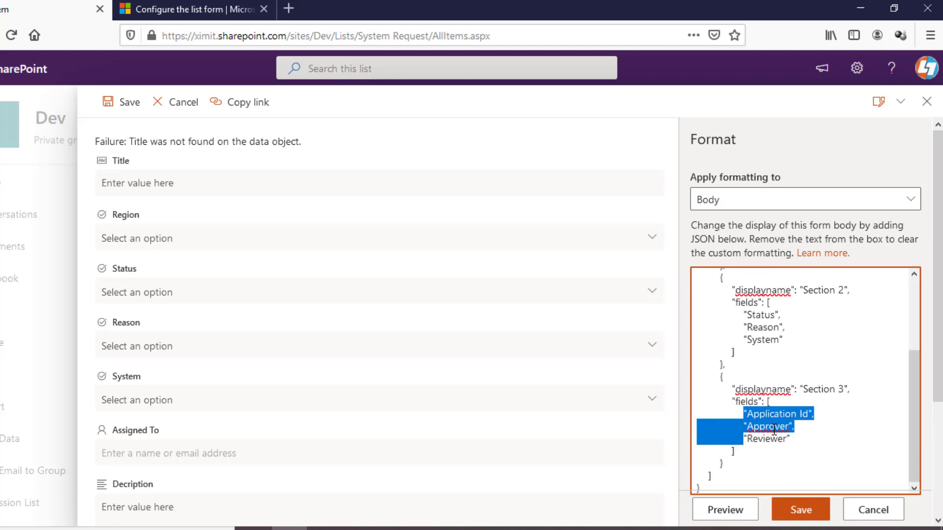
{"action": "key", "text": "Delete"}
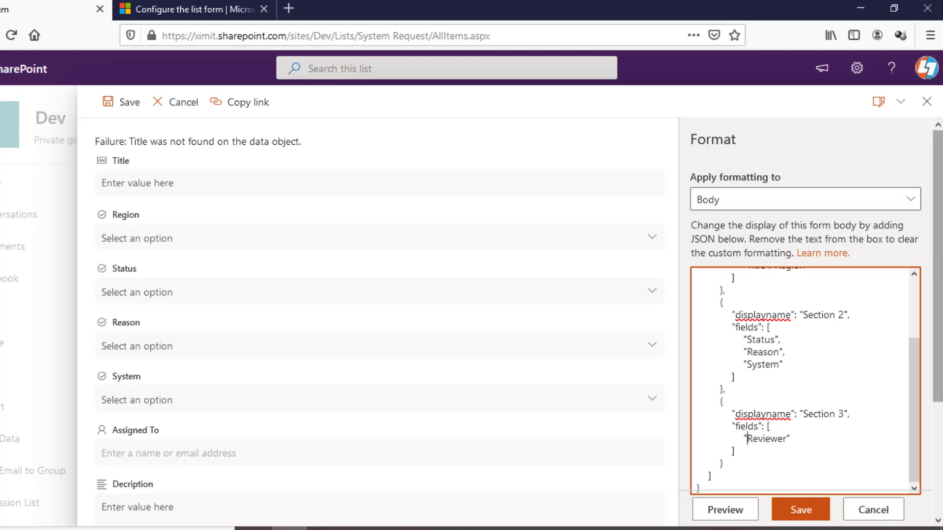
Replace "Reviewer" with "Description" in Section 3's fields and save the form's Body formatting
{"action": "left_click_drag", "start_coordinate": [931, 206], "coordinate": [931, 314]}
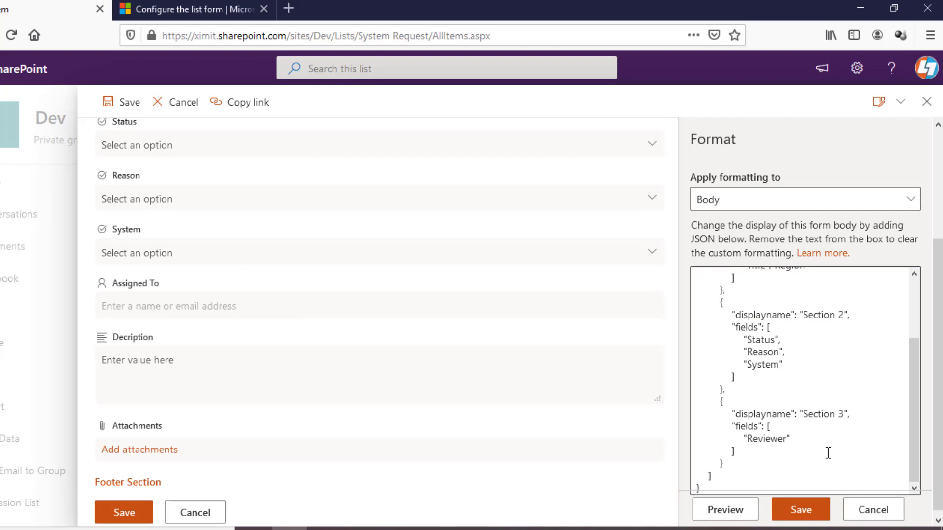
{"action": "left_click", "coordinate": [778, 439]}
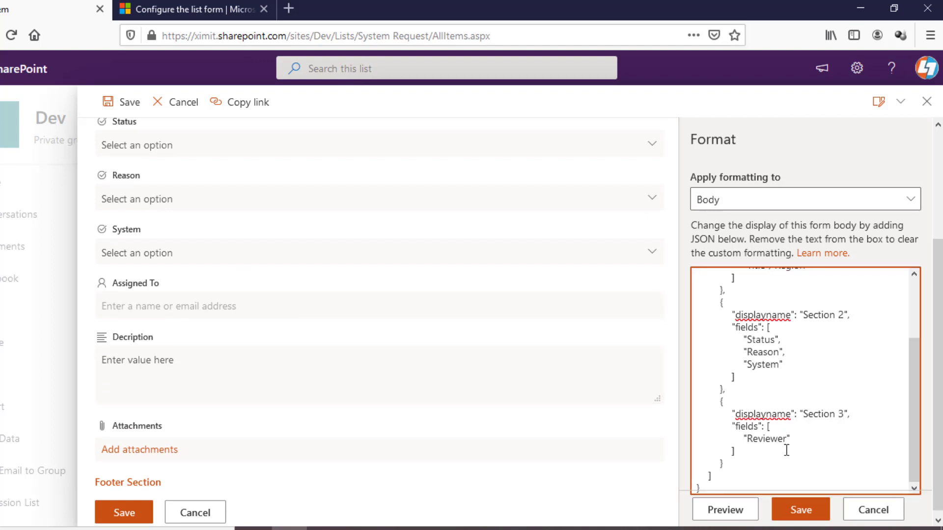
{"action": "double_click", "coordinate": [786, 450]}
{"action": "type", "text": "Description"}
{"action": "left_click", "coordinate": [809, 515]}
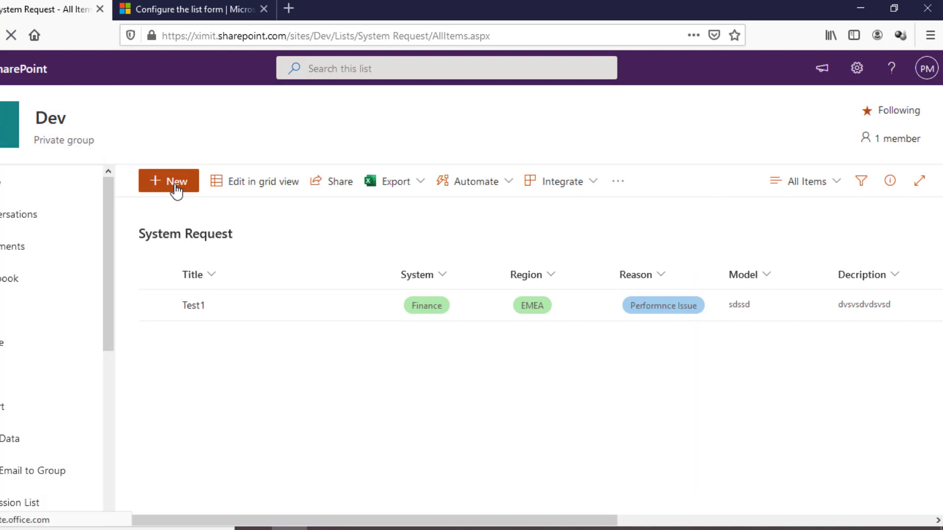
Open a new item form and switch Region from Asia to EMEA to test the conditional Model column within the sectioned layout
{"action": "left_click", "coordinate": [175, 189]}
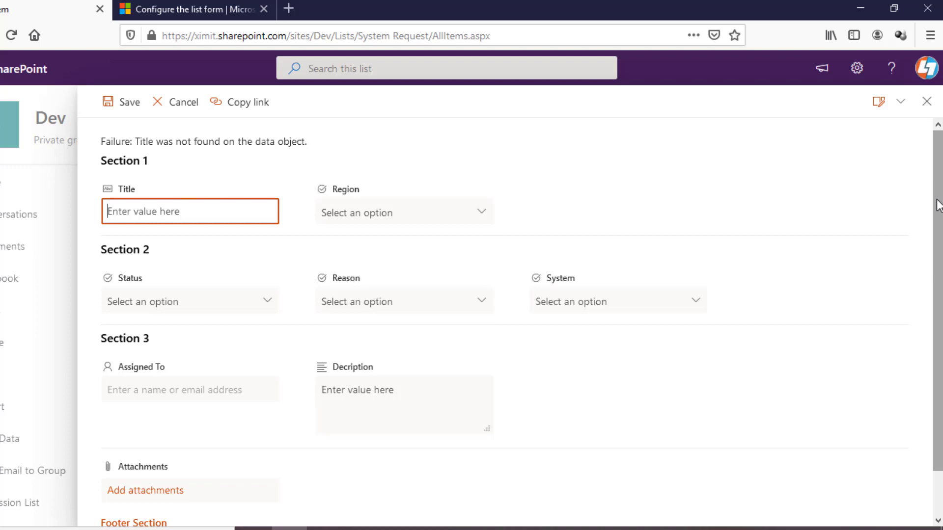
{"action": "mouse_move", "coordinate": [937, 200]}
{"action": "left_mouse_down"}
{"action": "mouse_move", "coordinate": [937, 227]}
{"action": "mouse_move", "coordinate": [936, 203]}
{"action": "left_mouse_up"}
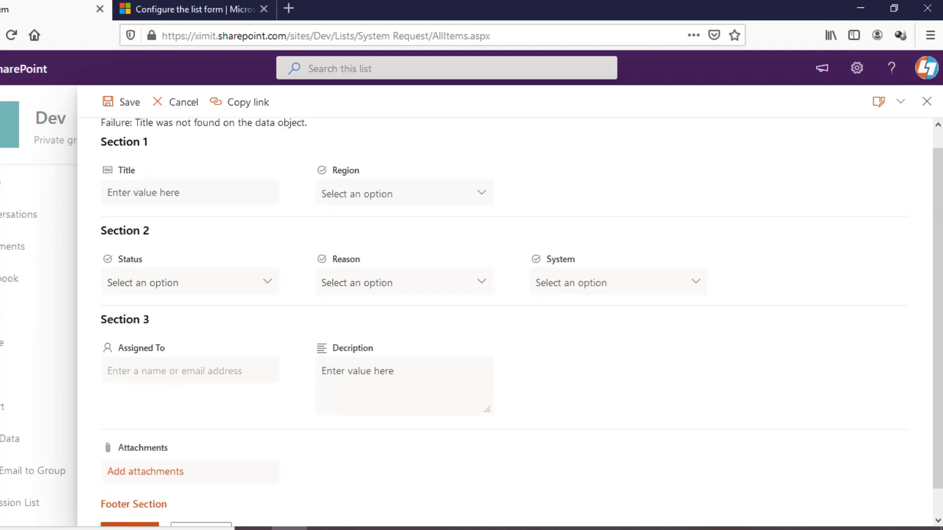
{"action": "left_click_drag", "start_coordinate": [938, 160], "coordinate": [938, 134]}
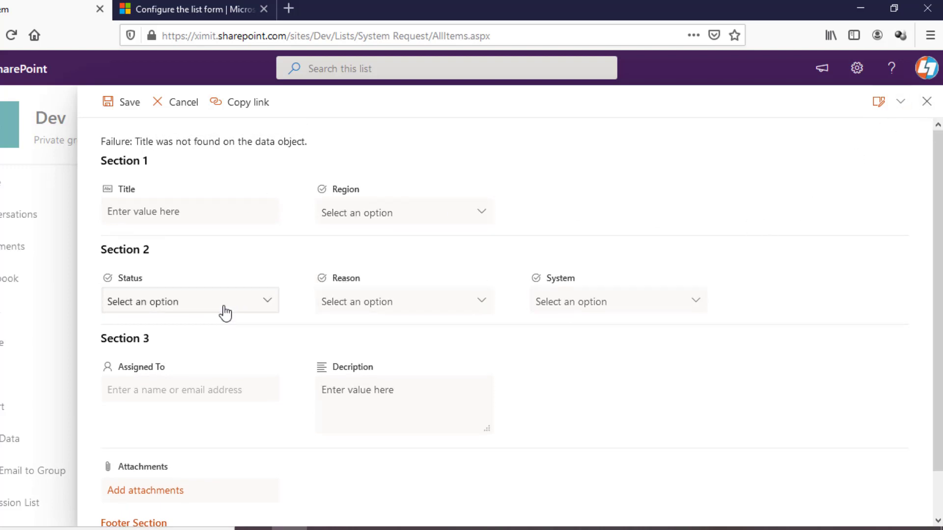
{"action": "left_click", "coordinate": [384, 214]}
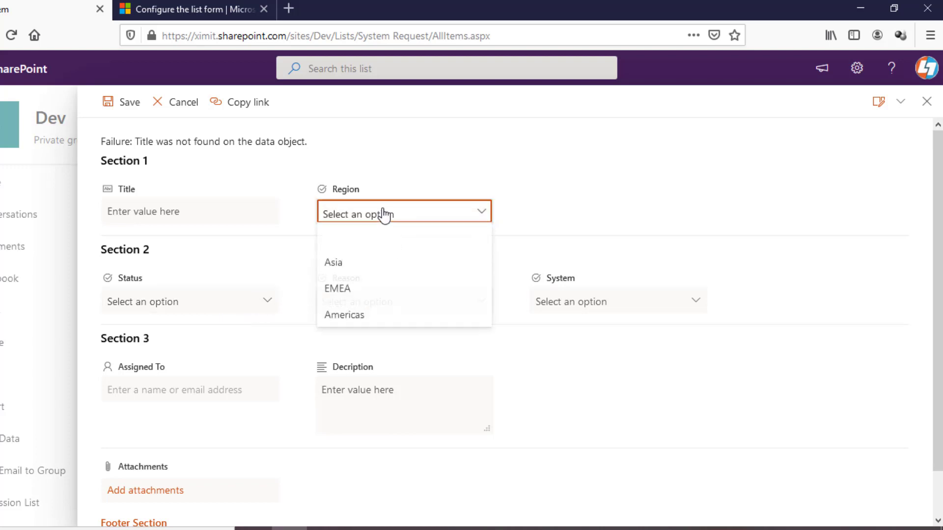
{"action": "left_click", "coordinate": [363, 264]}
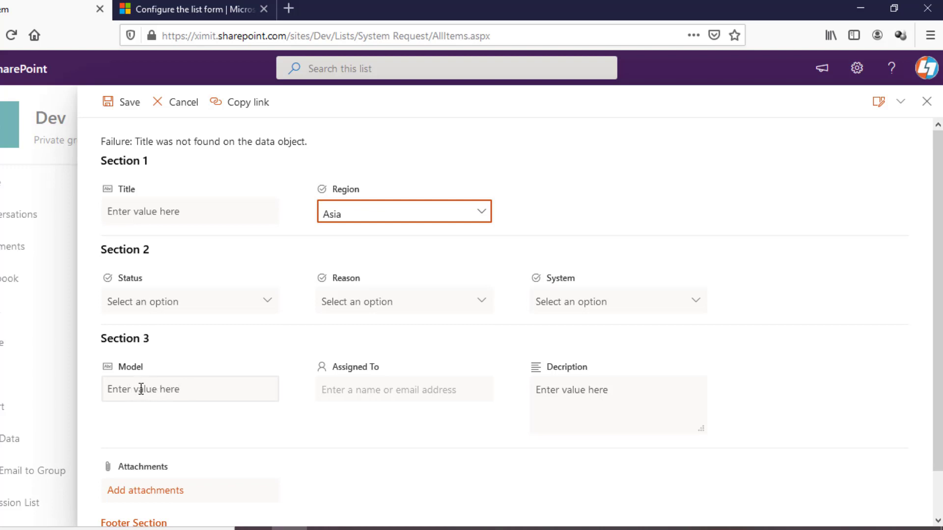
{"action": "left_click", "coordinate": [373, 214]}
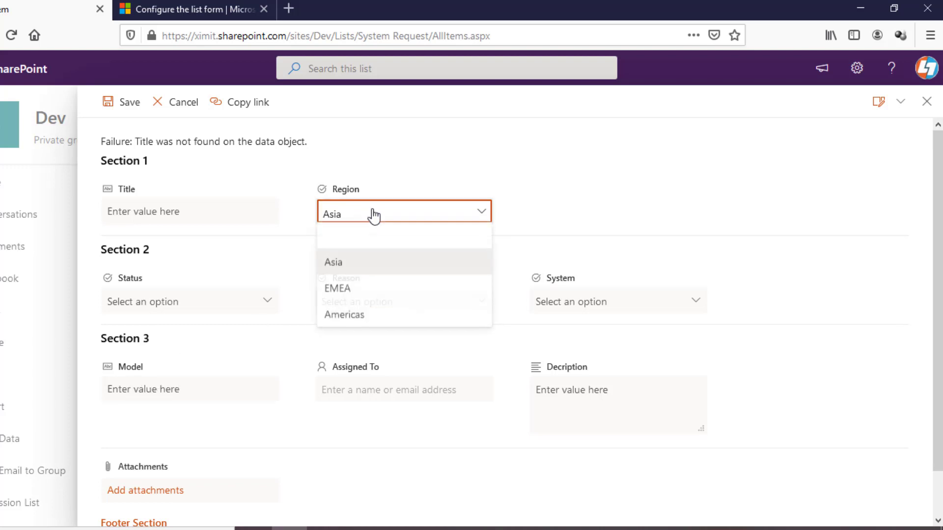
{"action": "left_click", "coordinate": [360, 295]}
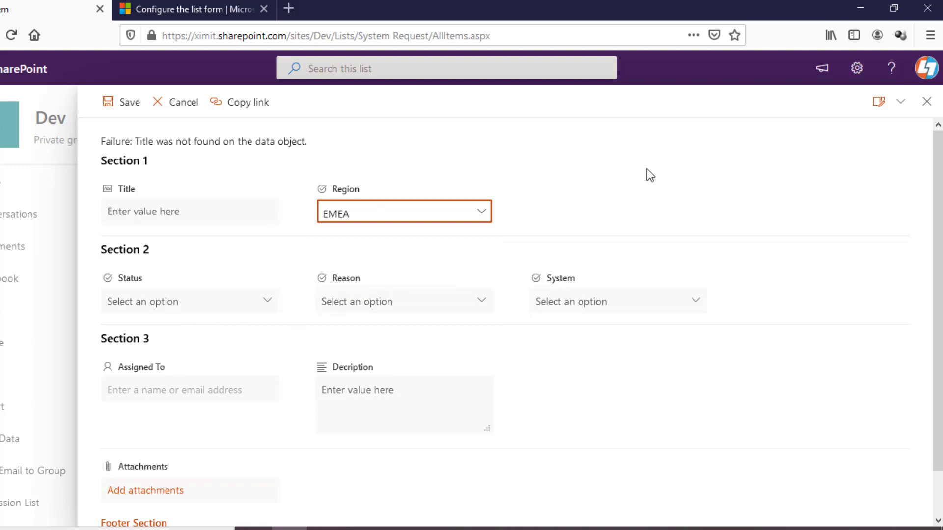
Move the Model column up from Section 3 into Section 2 in the form's column settings and save
{"action": "left_click", "coordinate": [895, 102]}
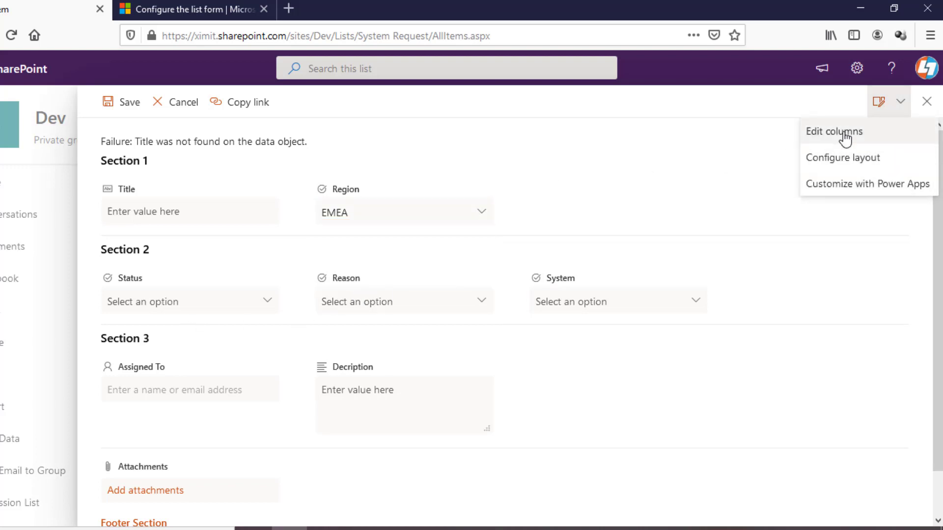
{"action": "left_click", "coordinate": [842, 133]}
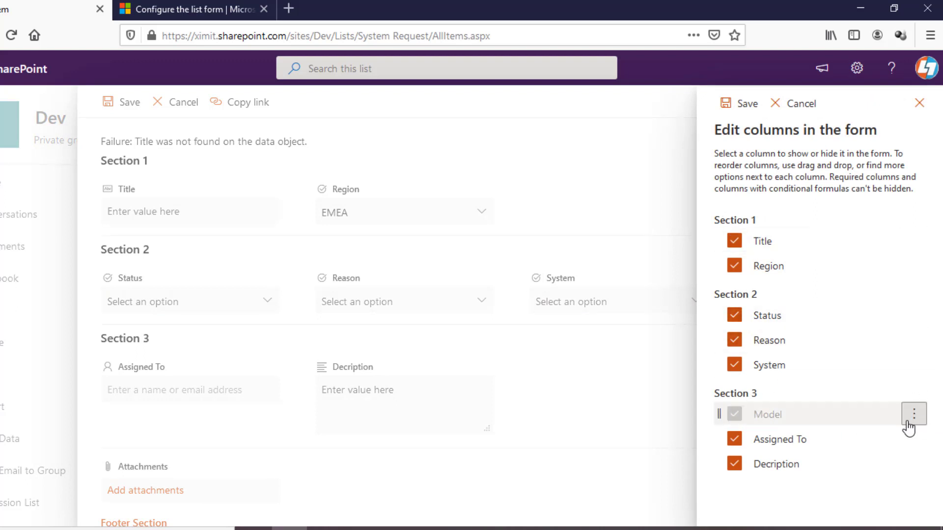
{"action": "left_click", "coordinate": [912, 416]}
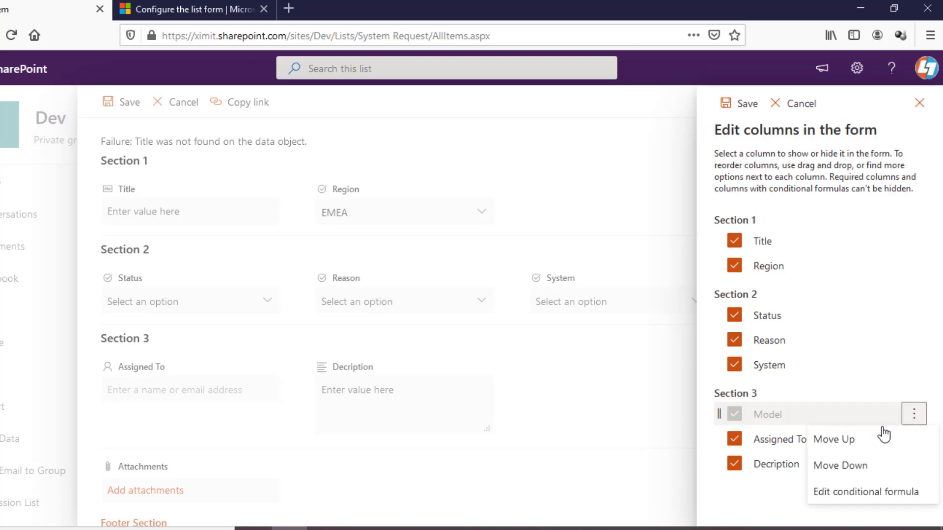
{"action": "left_click", "coordinate": [851, 441]}
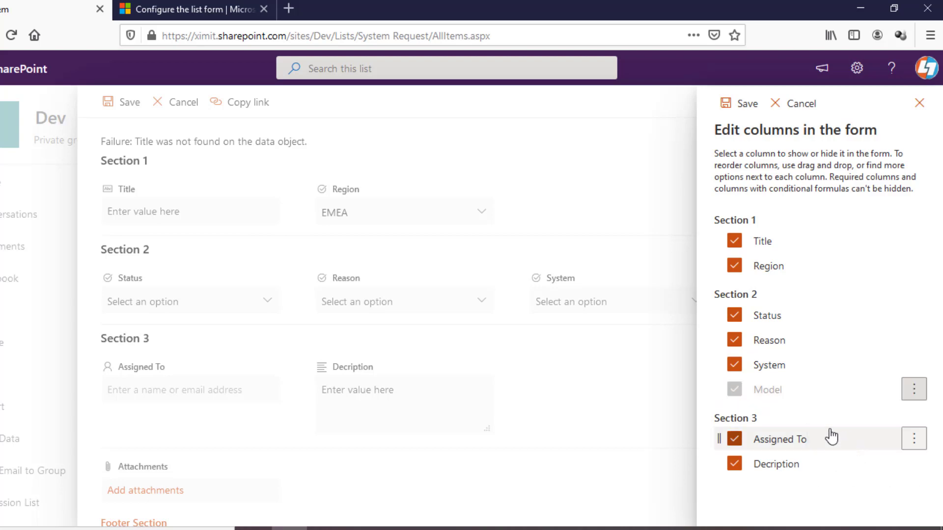
{"action": "left_click", "coordinate": [723, 113]}
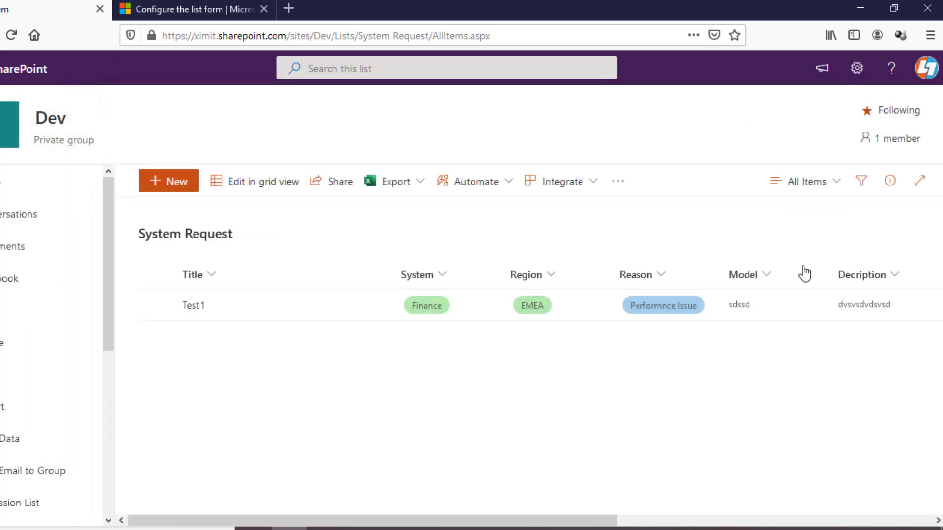
Open another new item form and set Region to Asia to check the Model column's placement
{"action": "left_click", "coordinate": [167, 181]}
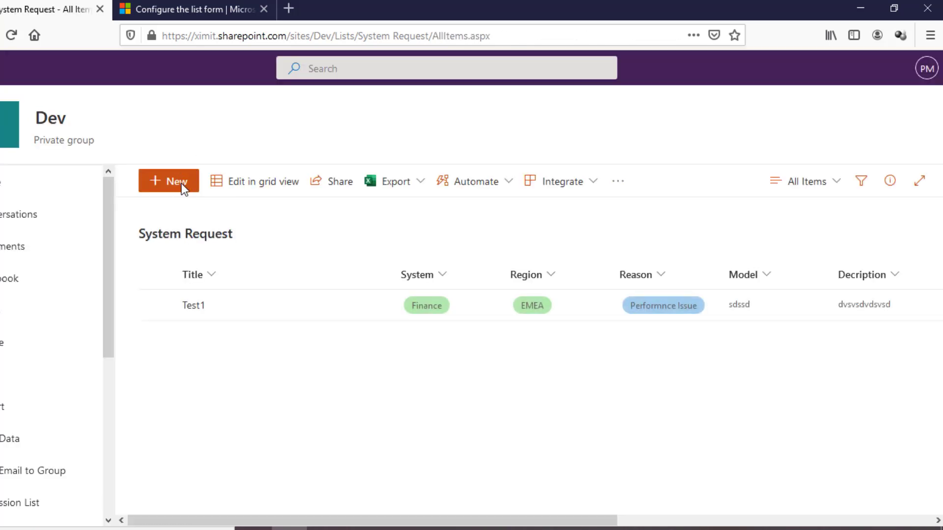
{"action": "left_click", "coordinate": [181, 185]}
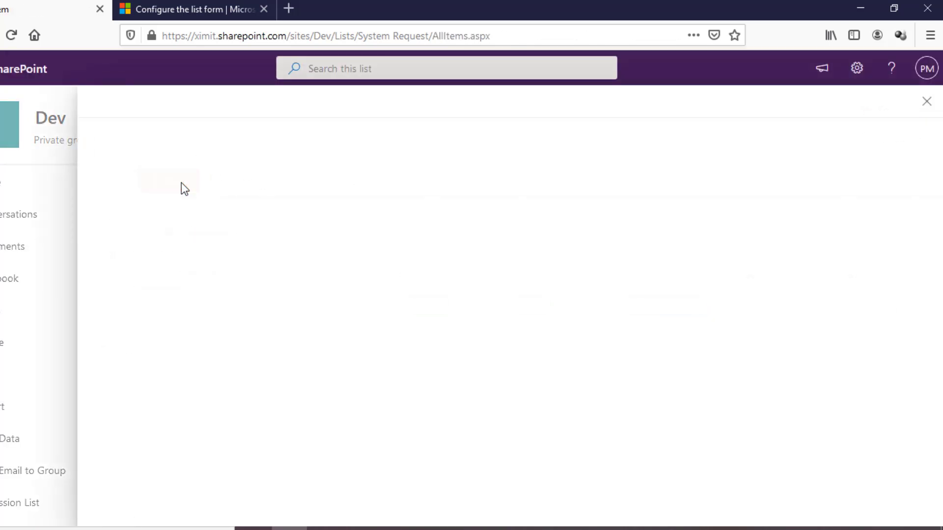
{"action": "left_click", "coordinate": [456, 217]}
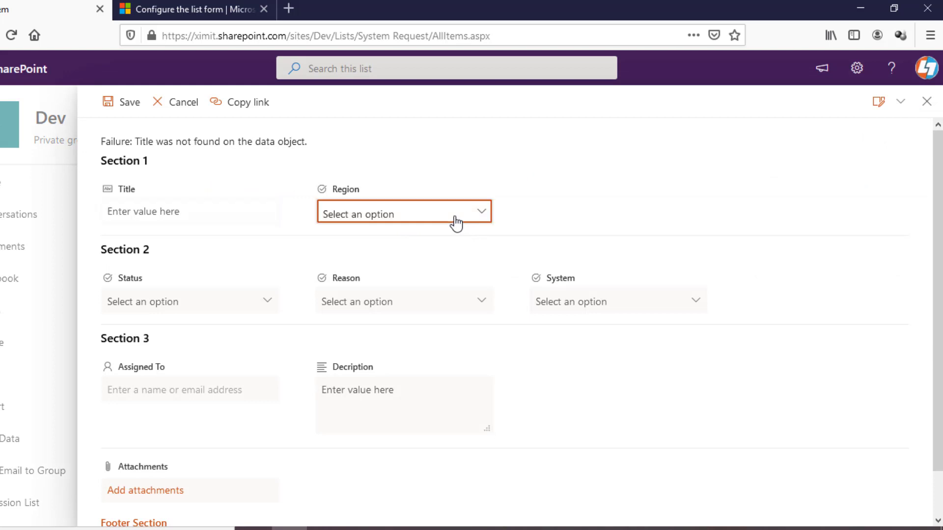
{"action": "left_click", "coordinate": [382, 266]}
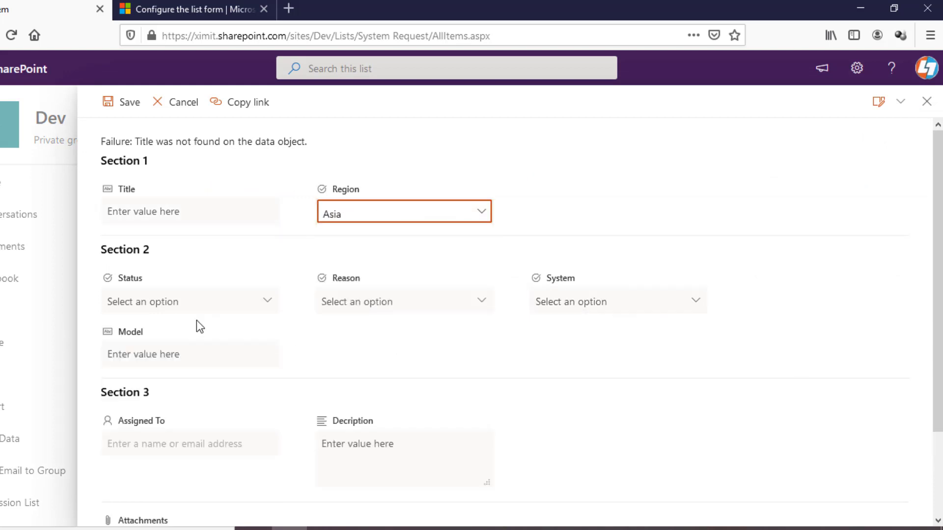